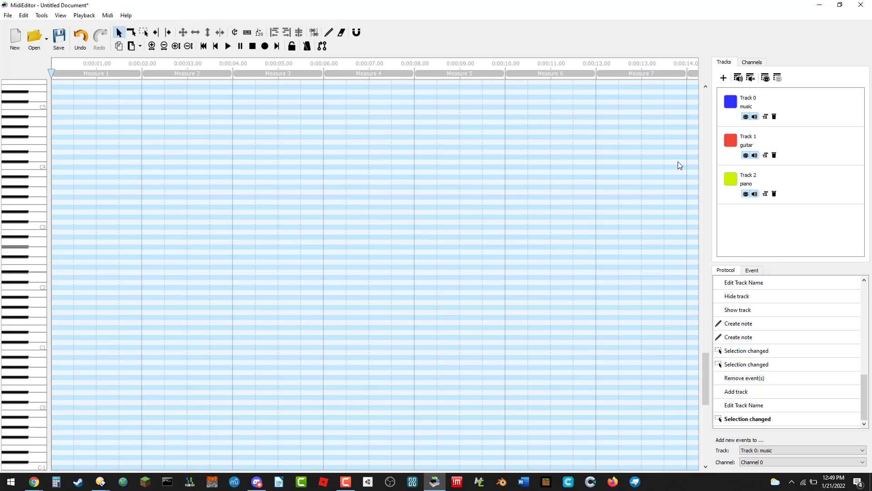
{"action": "left_click", "coordinate": [752, 62]}
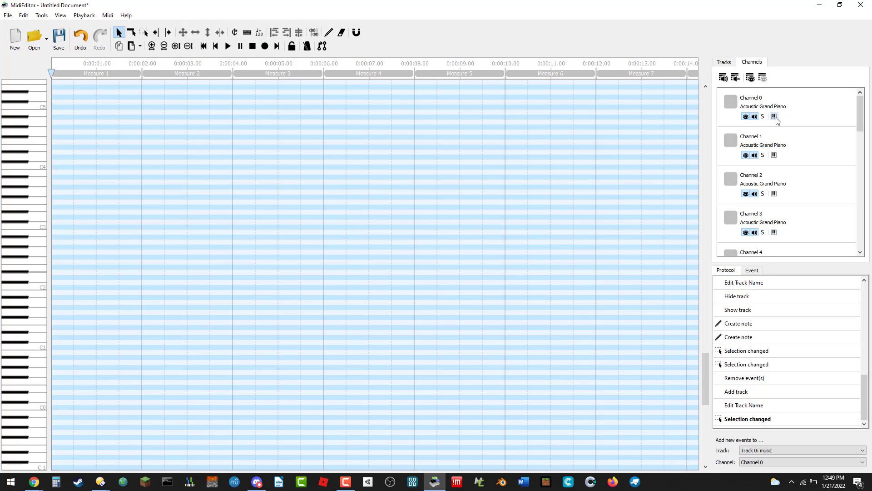
{"action": "double_click", "coordinate": [771, 145]}
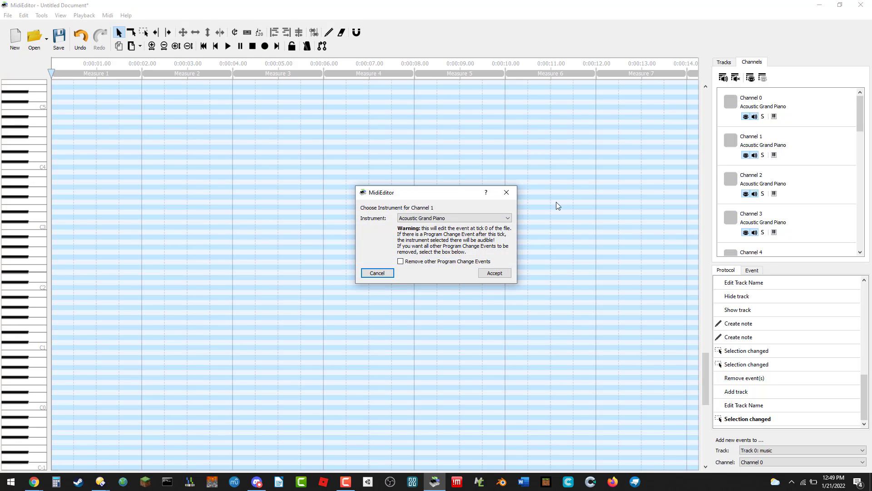
{"action": "left_click", "coordinate": [421, 219]}
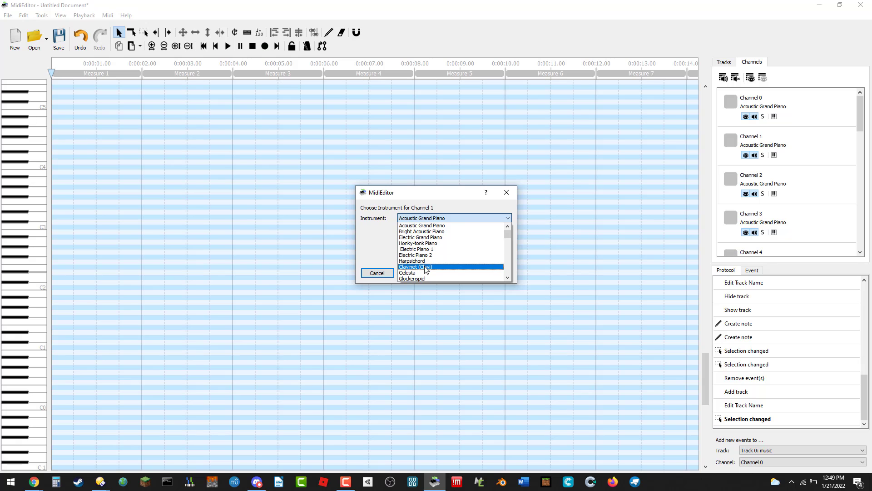
{"action": "left_click", "coordinate": [722, 63]}
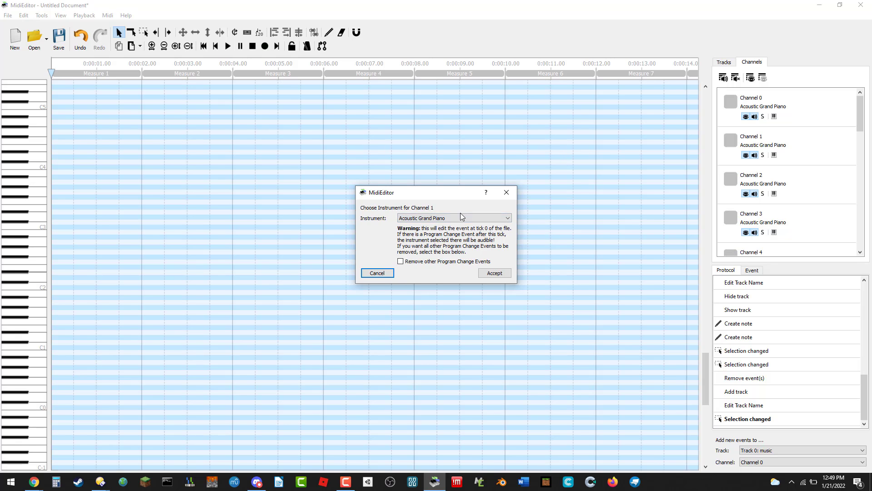
{"action": "left_click", "coordinate": [506, 192]}
{"action": "left_click", "coordinate": [729, 65]}
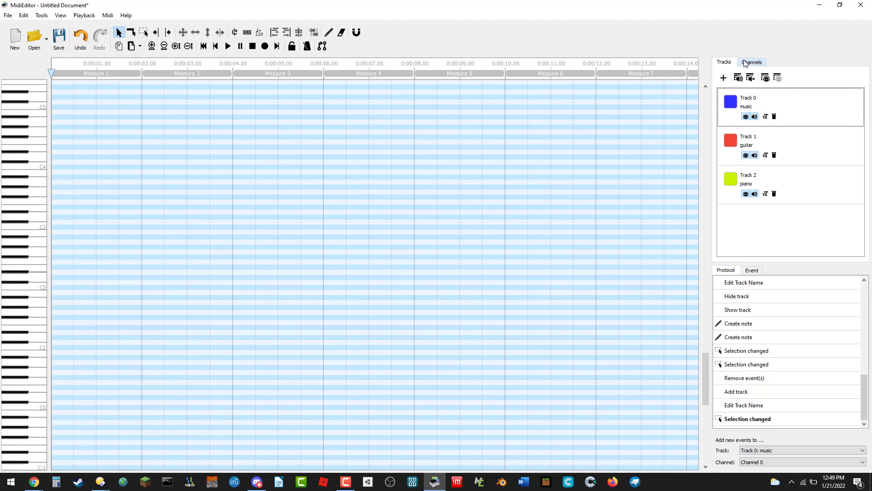
Step: Change the instrument of Channel 1 to Acoustic Guitar (nylon)
{"action": "left_click", "coordinate": [745, 63]}
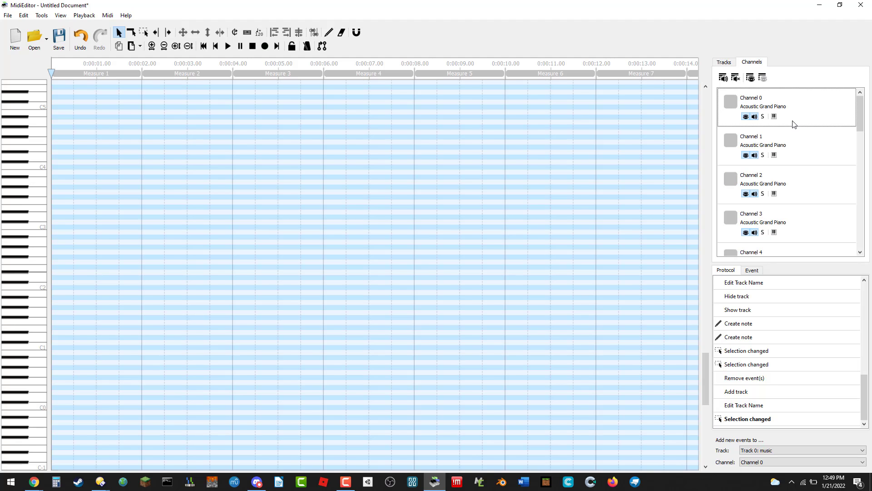
{"action": "left_click", "coordinate": [772, 155]}
{"action": "left_click", "coordinate": [454, 218]}
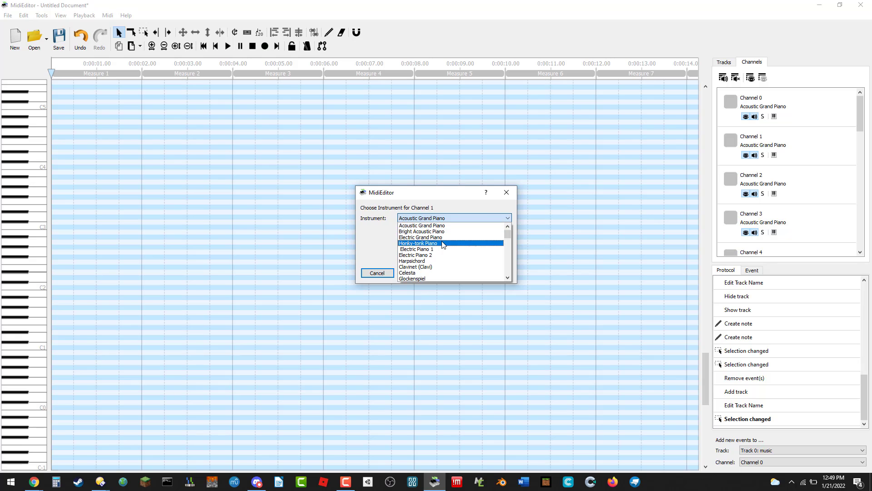
{"action": "scroll", "coordinate": [442, 245], "scroll_direction": "down", "scroll_amount": 7}
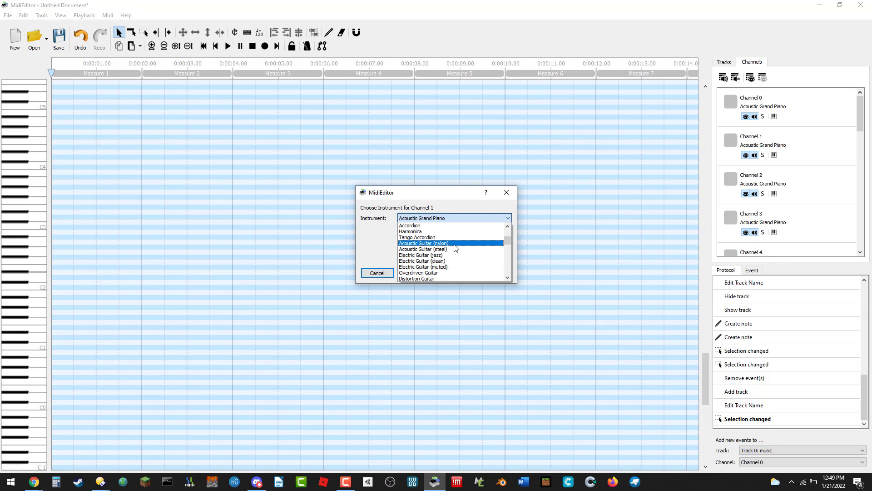
{"action": "left_click", "coordinate": [455, 245]}
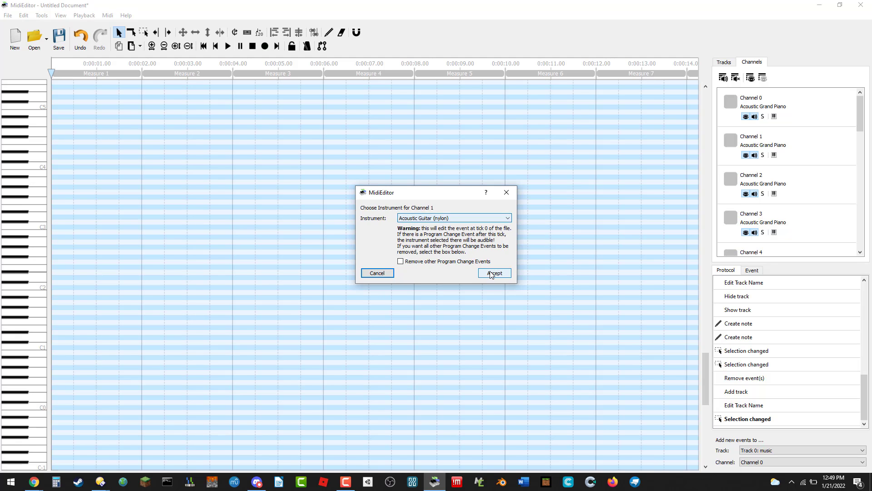
{"action": "left_click", "coordinate": [492, 274]}
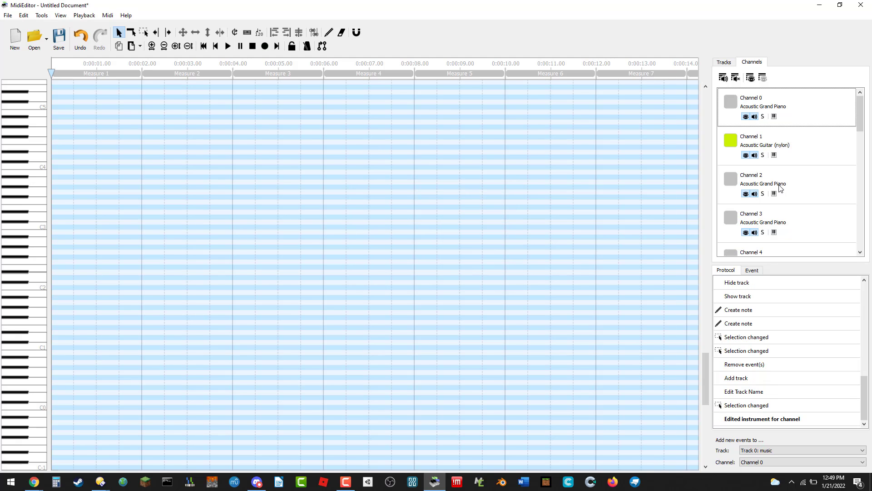
Step: Change the instrument of Channel 2 to Clavinet (Clavi)
{"action": "left_click", "coordinate": [775, 193]}
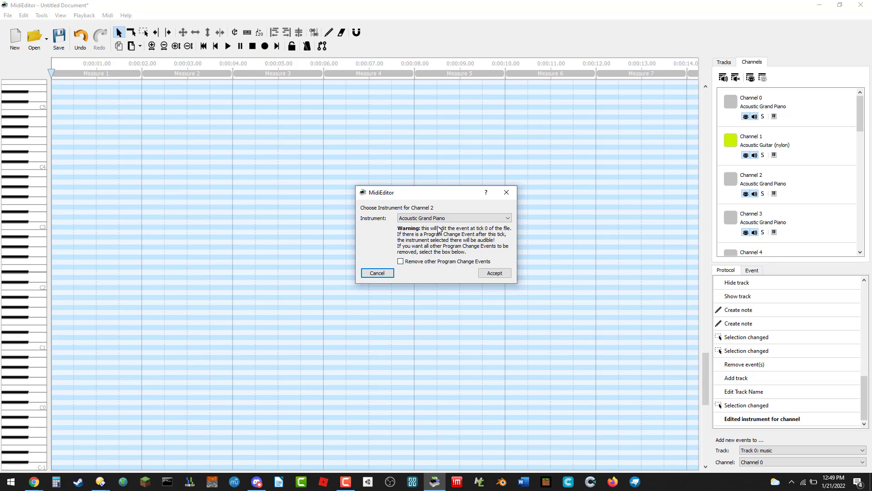
{"action": "left_click", "coordinate": [460, 219]}
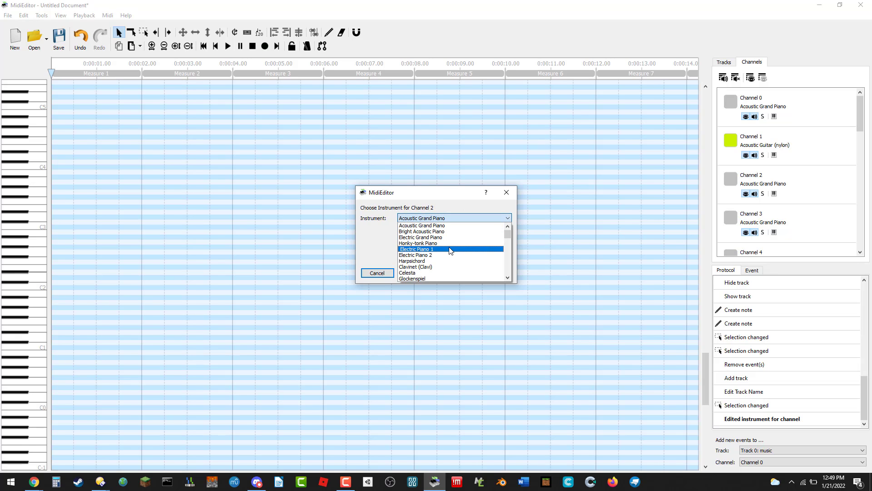
{"action": "left_click", "coordinate": [425, 267]}
{"action": "left_click", "coordinate": [494, 272]}
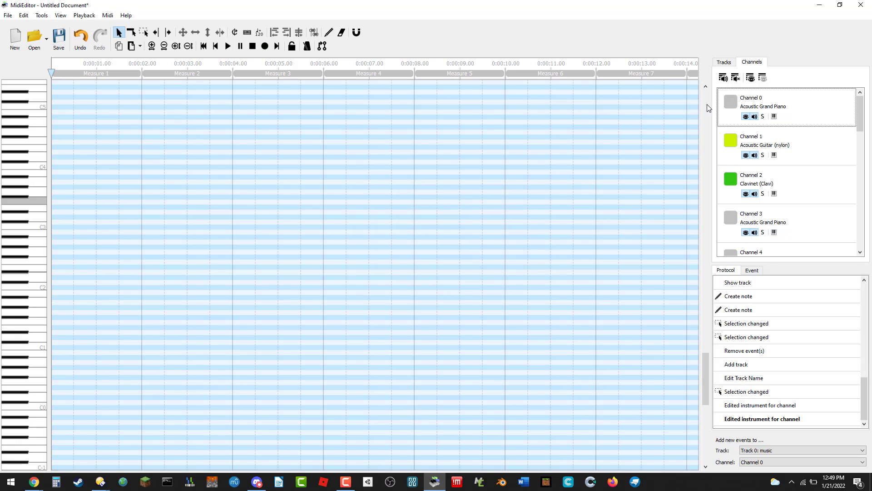
Step: Rename Track 2 from piano to clavi
{"action": "left_click", "coordinate": [724, 62]}
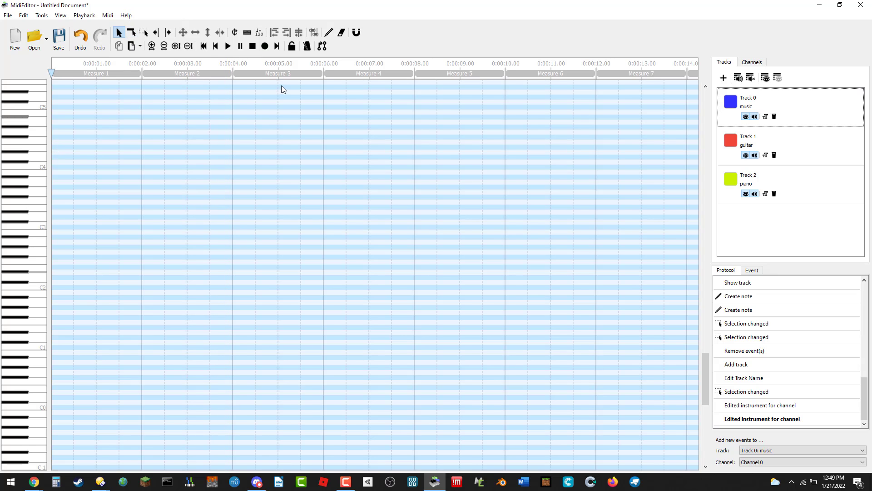
{"action": "left_click", "coordinate": [735, 176]}
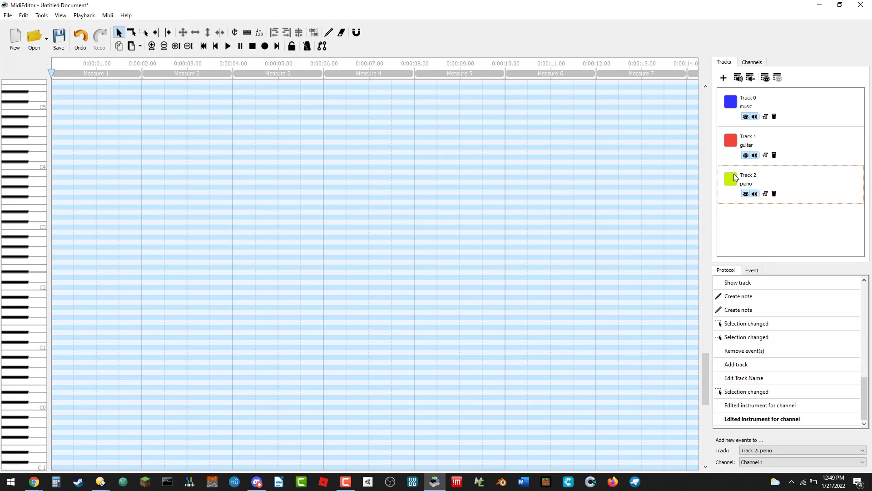
{"action": "left_click", "coordinate": [765, 194]}
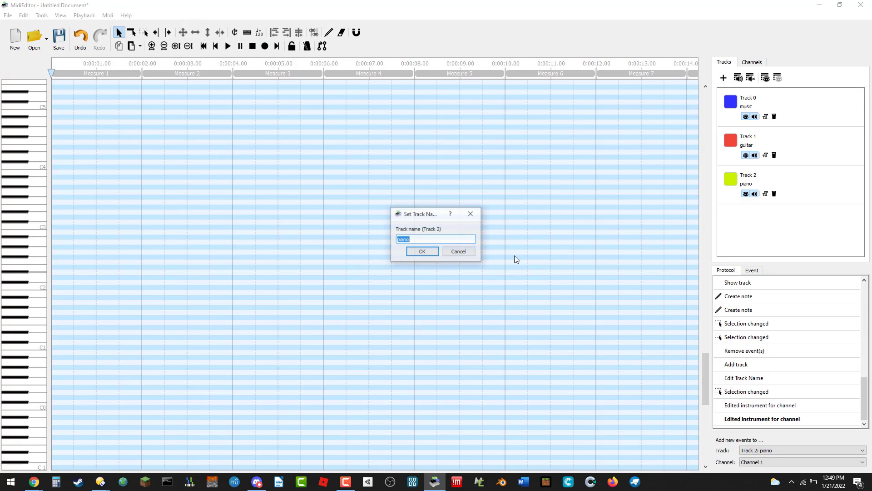
{"action": "left_click", "coordinate": [434, 252]}
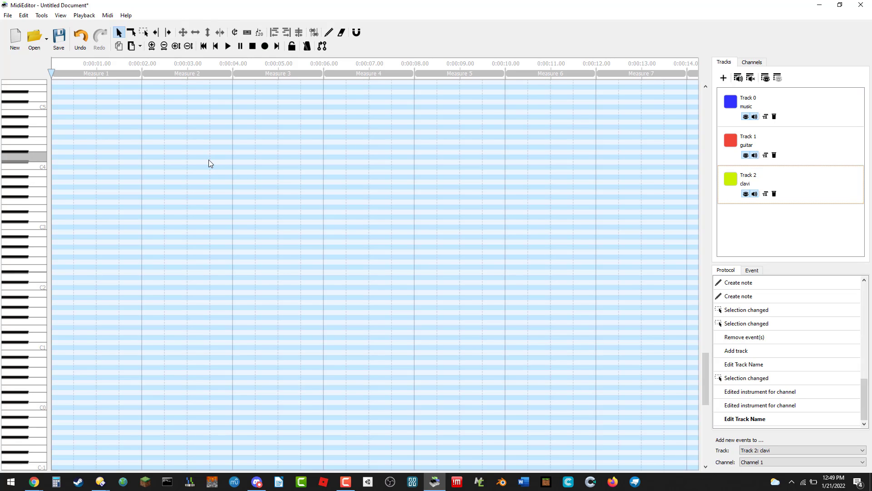
Step: Draw eight short notes at varied pitches on the clavi track, spread across measures 1 to 7
{"action": "left_click_drag", "start_coordinate": [101, 181], "coordinate": [141, 182]}
{"action": "left_click_drag", "start_coordinate": [181, 252], "coordinate": [226, 252]}
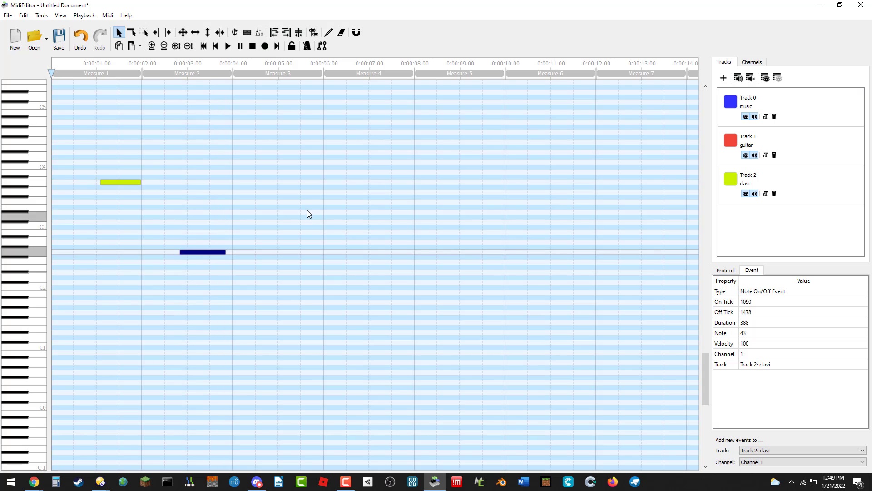
{"action": "left_click_drag", "start_coordinate": [261, 207], "coordinate": [305, 207]}
{"action": "left_click_drag", "start_coordinate": [383, 177], "coordinate": [427, 167]}
{"action": "left_click_drag", "start_coordinate": [505, 146], "coordinate": [548, 150]}
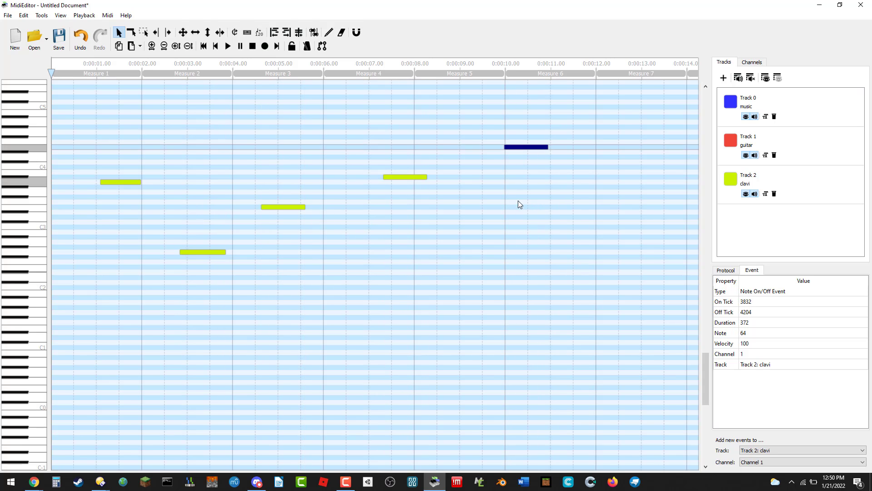
{"action": "mouse_move", "coordinate": [501, 236]}
{"action": "left_mouse_down"}
{"action": "mouse_move", "coordinate": [568, 246]}
{"action": "mouse_move", "coordinate": [573, 255]}
{"action": "mouse_move", "coordinate": [559, 261]}
{"action": "left_mouse_up"}
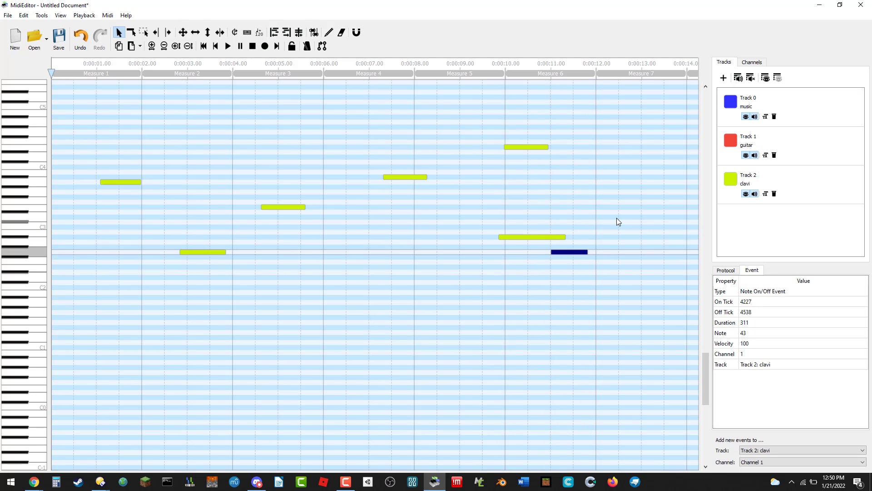
{"action": "left_click_drag", "start_coordinate": [624, 292], "coordinate": [690, 293]}
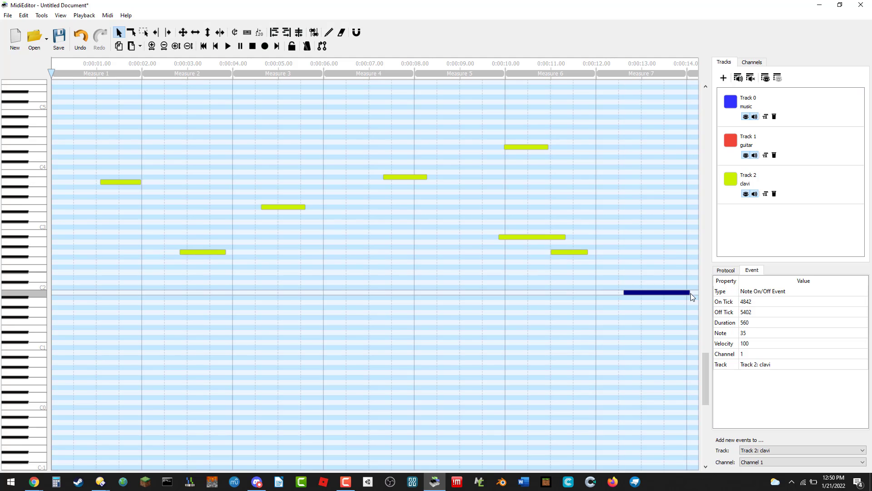
Step: Add two longer notes to the clavi track, one spanning measures 8–9 and a higher one spanning measures 9–10
{"action": "key", "text": "Right"}
{"action": "key", "text": "Right"}
{"action": "key", "text": "Right"}
{"action": "key", "text": "Right"}
{"action": "key", "text": "Right"}
{"action": "key", "text": "Right"}
{"action": "key", "text": "Right"}
{"action": "key", "text": "Right"}
{"action": "key", "text": "Right"}
{"action": "key", "text": "Right"}
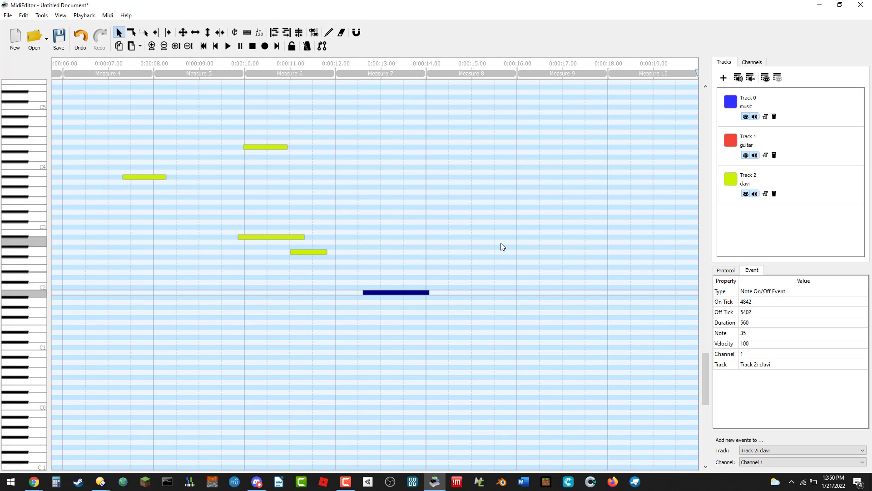
{"action": "left_click_drag", "start_coordinate": [471, 216], "coordinate": [535, 217]}
{"action": "left_click_drag", "start_coordinate": [542, 137], "coordinate": [616, 142]}
Step: Draw five notes on the guitar track, in measures 9, 8 and 6 and two around measures 4–5
{"action": "left_click", "coordinate": [765, 141]}
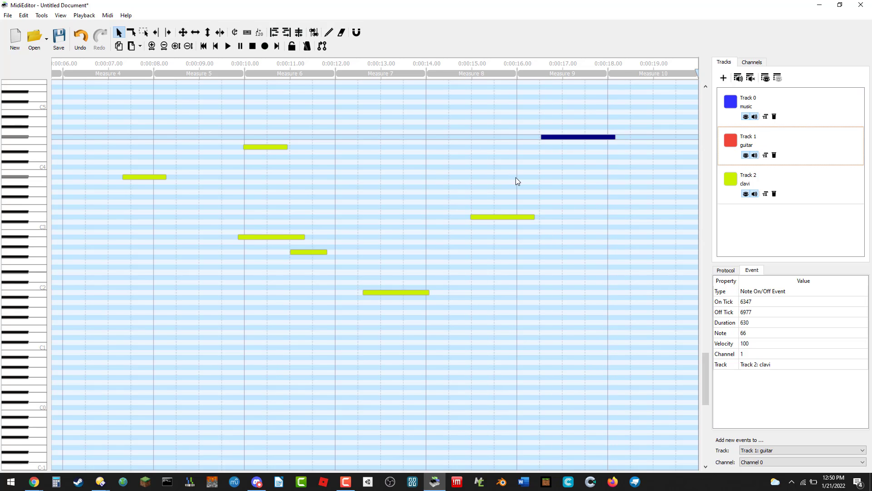
{"action": "left_click_drag", "start_coordinate": [516, 177], "coordinate": [556, 177]}
{"action": "left_click_drag", "start_coordinate": [429, 256], "coordinate": [488, 257]}
{"action": "left_click_drag", "start_coordinate": [286, 182], "coordinate": [334, 193]}
{"action": "left_click_drag", "start_coordinate": [132, 242], "coordinate": [197, 242]}
{"action": "left_click_drag", "start_coordinate": [126, 202], "coordinate": [155, 200]}
Step: Add two more guitar notes near the start, one in measure 2 and a lower one in measure 1
{"action": "key", "text": "Left"}
{"action": "key", "text": "Left"}
{"action": "key", "text": "Left"}
{"action": "key", "text": "Left"}
{"action": "key", "text": "Left"}
{"action": "key", "text": "Left"}
{"action": "key", "text": "Left"}
{"action": "key", "text": "Left"}
{"action": "key", "text": "Left"}
{"action": "key", "text": "Left"}
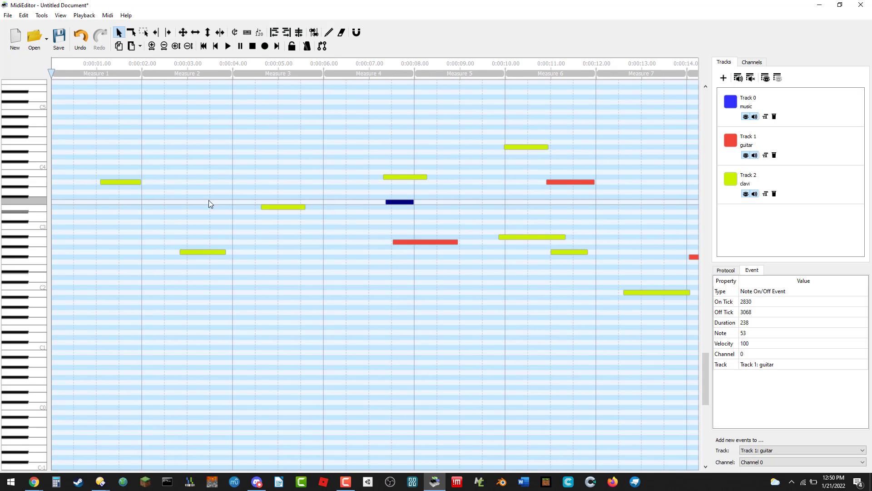
{"action": "left_click_drag", "start_coordinate": [190, 187], "coordinate": [238, 187]}
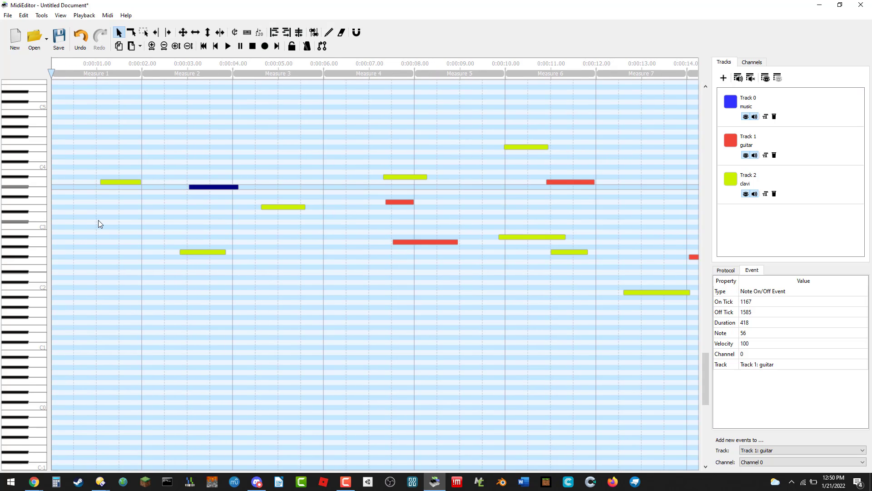
{"action": "left_click_drag", "start_coordinate": [100, 221], "coordinate": [139, 221]}
Step: Draw four notes on the music track in measures 1, 3, 5 and 6–7, and play the arrangement
{"action": "left_click", "coordinate": [758, 113]}
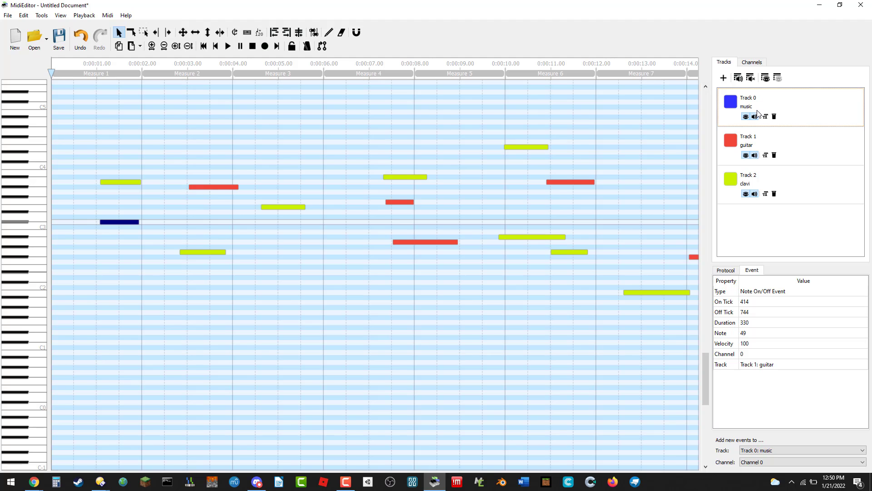
{"action": "left_click_drag", "start_coordinate": [97, 197], "coordinate": [126, 198]}
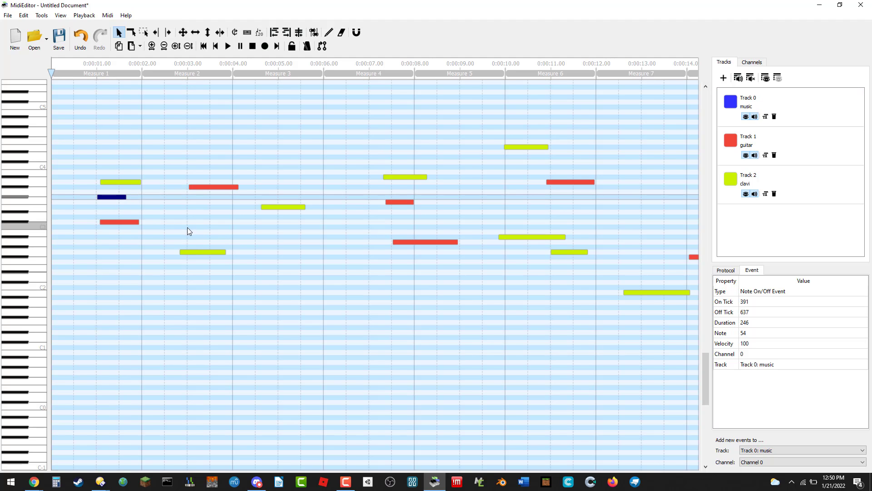
{"action": "left_click_drag", "start_coordinate": [237, 246], "coordinate": [280, 246]}
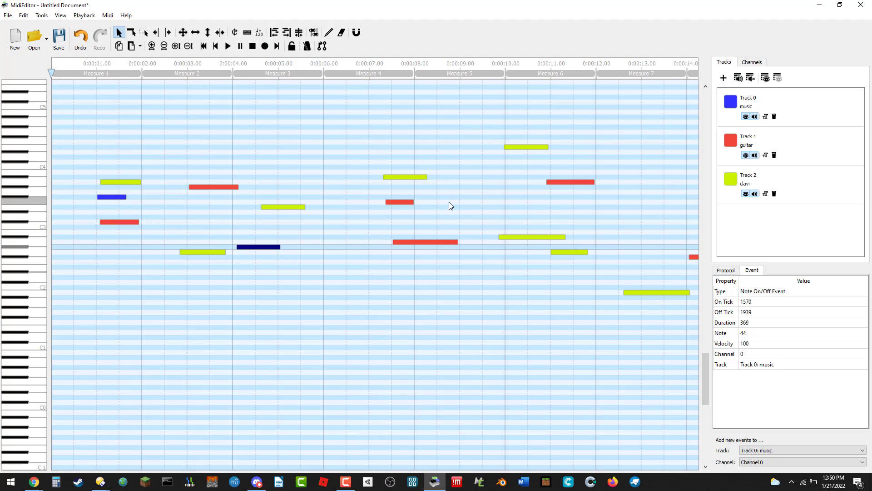
{"action": "left_click_drag", "start_coordinate": [448, 201], "coordinate": [487, 201]}
{"action": "left_click_drag", "start_coordinate": [589, 261], "coordinate": [635, 262]}
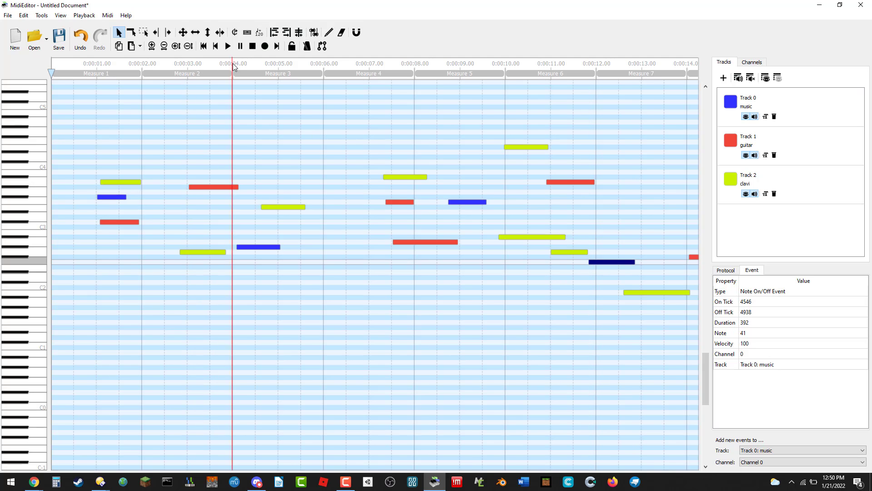
{"action": "left_click", "coordinate": [228, 46]}
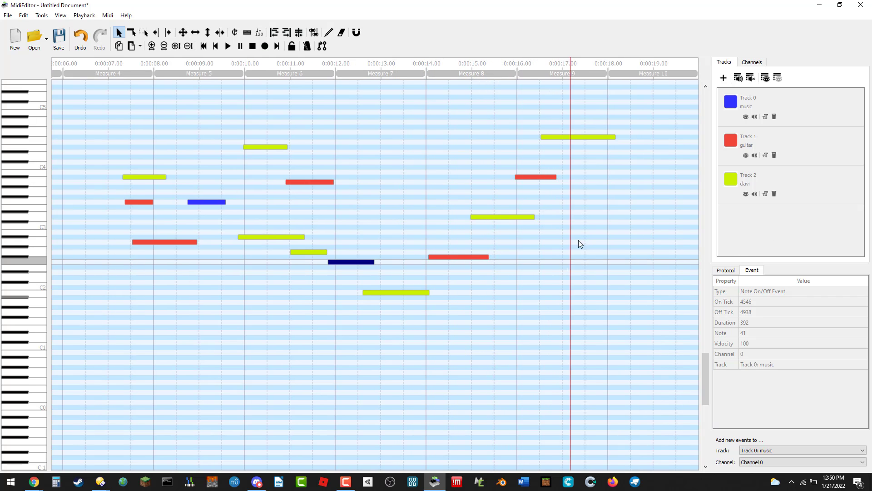
Step: Delete all notes of the three tracks, and draw and remove a trial music note across measures 4–5
{"action": "left_click_drag", "start_coordinate": [636, 129], "coordinate": [1, 354]}
{"action": "key", "text": "Delete"}
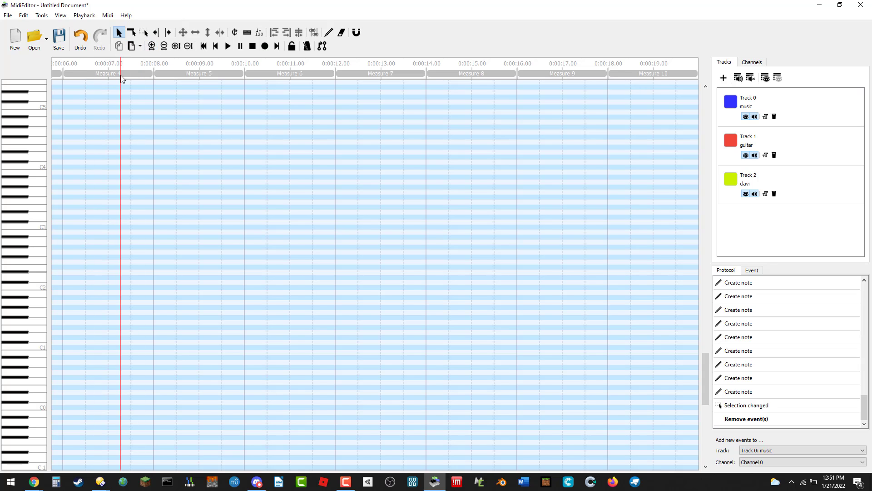
{"action": "left_click_drag", "start_coordinate": [100, 246], "coordinate": [180, 247]}
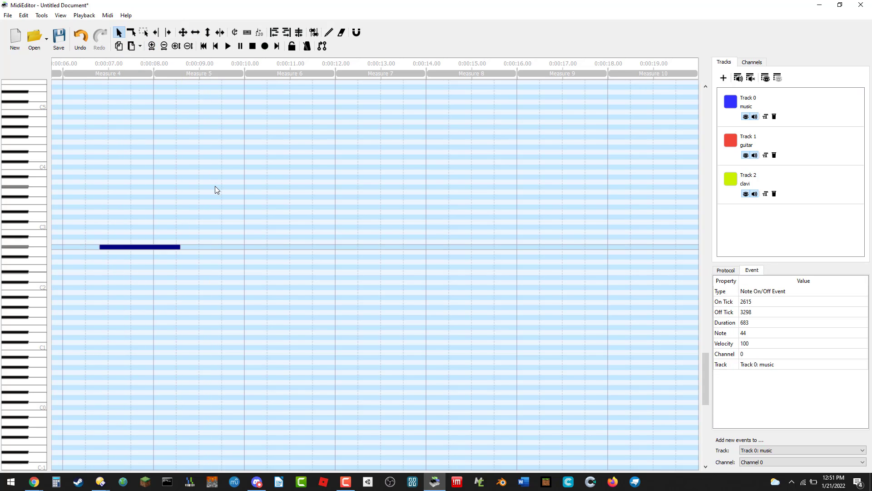
{"action": "key", "text": "Delete"}
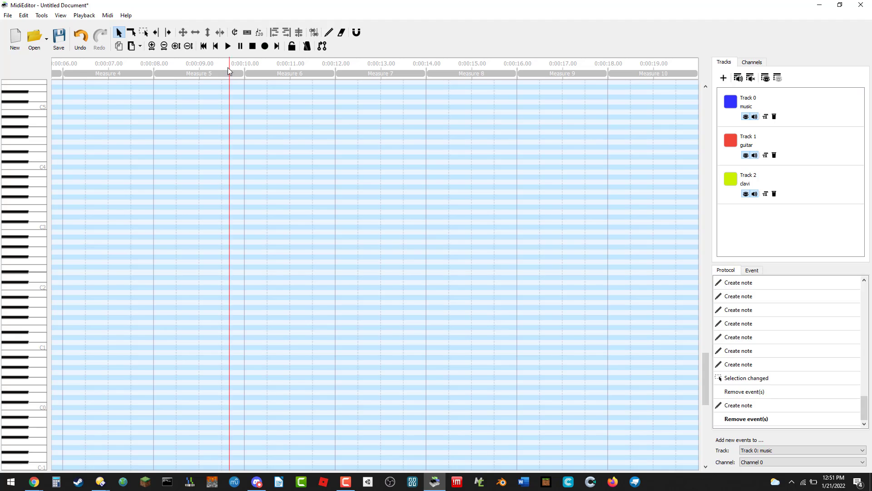
Step: Select all events located before the beginning of measure 7
{"action": "left_click", "coordinate": [155, 32]}
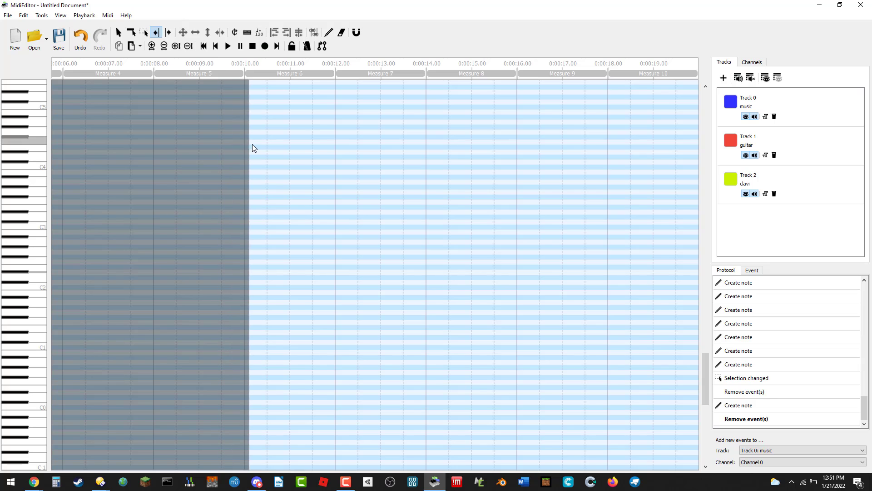
{"action": "left_click", "coordinate": [343, 177]}
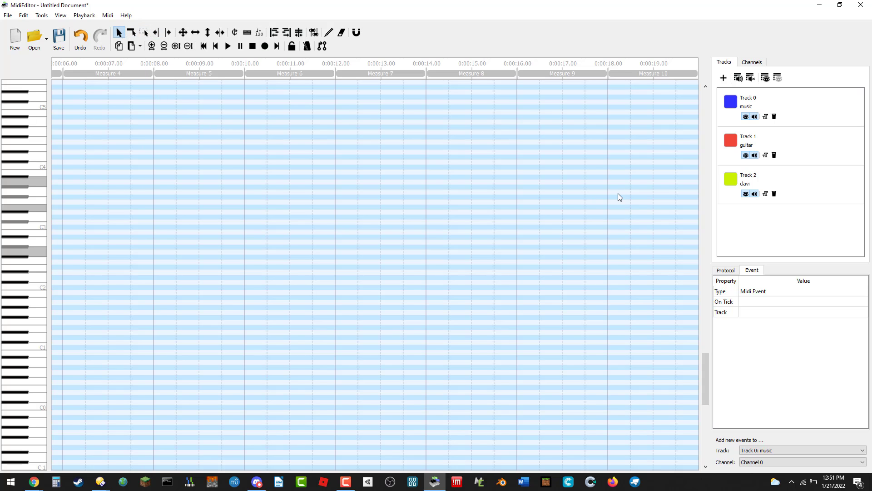
Step: Draw a trial note on the music track across measures 7–8 and delete it
{"action": "left_click_drag", "start_coordinate": [390, 178], "coordinate": [509, 193]}
{"action": "key", "text": "Delete"}
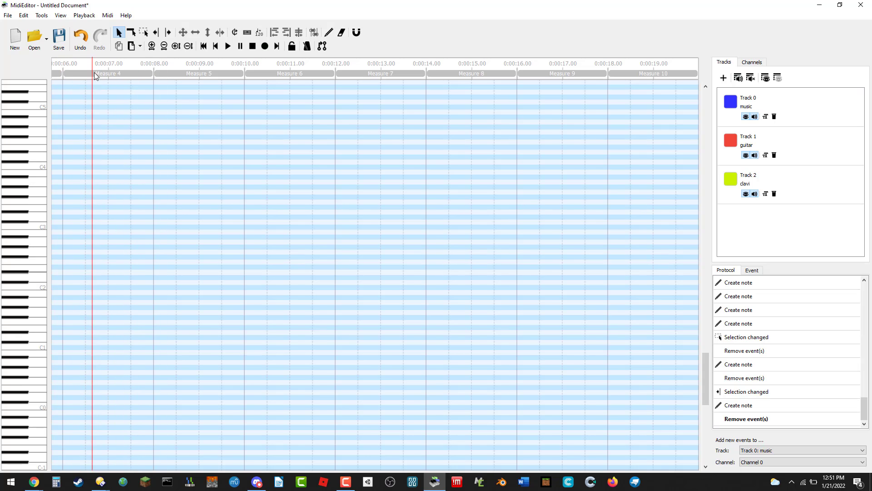
{"action": "left_click", "coordinate": [139, 73]}
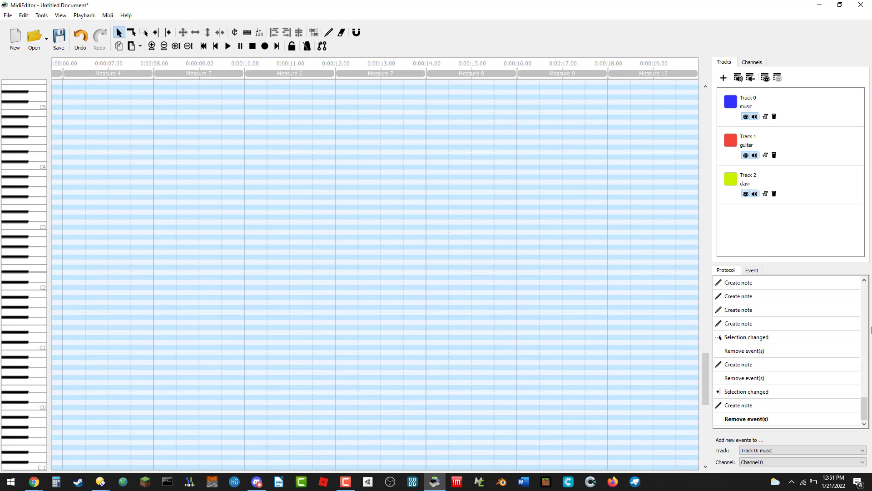
{"action": "left_click_drag", "start_coordinate": [709, 386], "coordinate": [725, 72]}
{"action": "scroll", "coordinate": [688, 170], "scroll_direction": "down", "scroll_amount": 10}
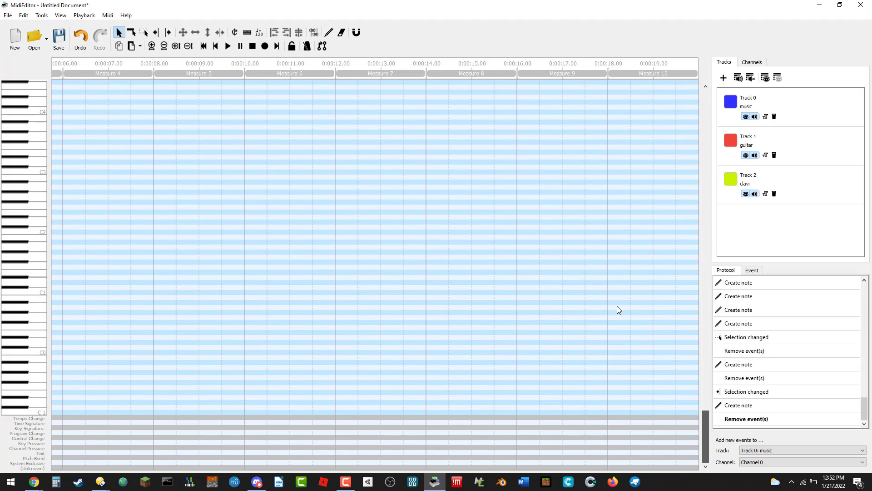
{"action": "scroll", "coordinate": [695, 353], "scroll_direction": "up", "scroll_amount": 4}
{"action": "mouse_move", "coordinate": [294, 317]}
{"action": "left_mouse_down"}
{"action": "mouse_move", "coordinate": [593, 316]}
{"action": "mouse_move", "coordinate": [296, 318]}
{"action": "left_mouse_up"}
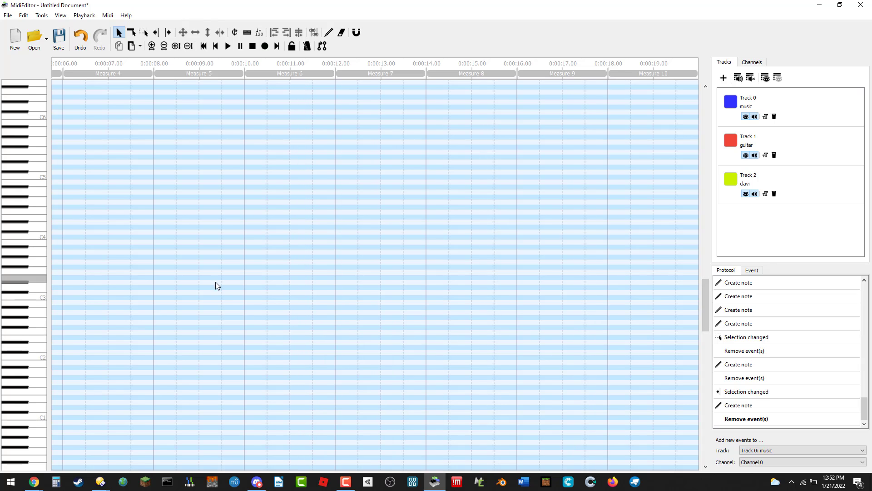
Step: Try the box selection and the standard tool on the empty note area across measures 4–7
{"action": "left_click_drag", "start_coordinate": [215, 283], "coordinate": [262, 284]}
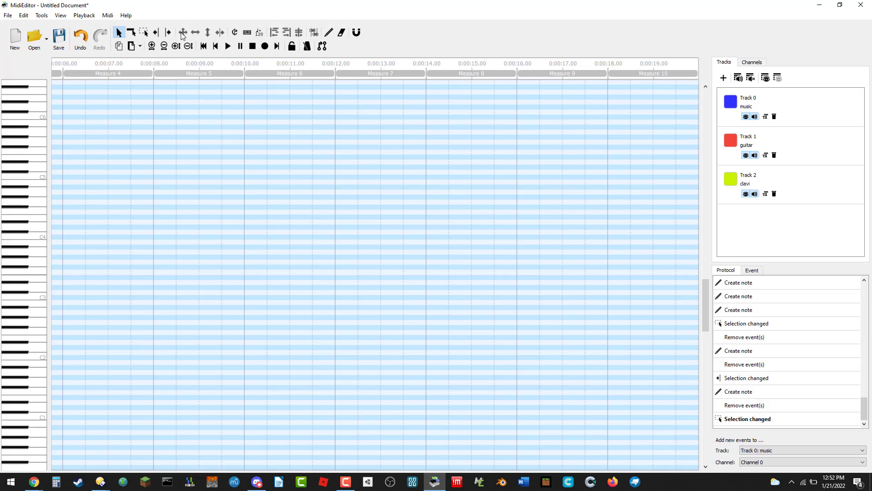
{"action": "left_click", "coordinate": [144, 32]}
{"action": "left_click_drag", "start_coordinate": [158, 119], "coordinate": [431, 384]}
{"action": "left_click", "coordinate": [119, 33]}
{"action": "left_click_drag", "start_coordinate": [188, 225], "coordinate": [425, 398]}
{"action": "double_click", "coordinate": [296, 278]}
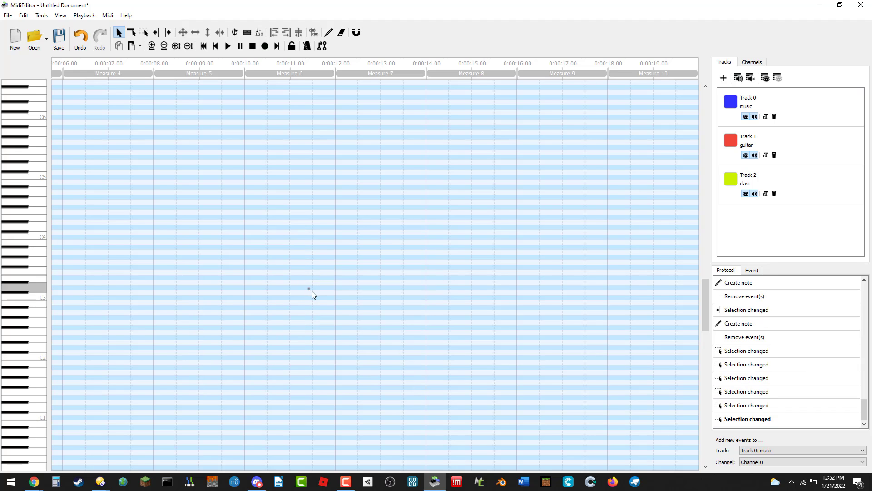
{"action": "left_click_drag", "start_coordinate": [329, 293], "coordinate": [364, 288]}
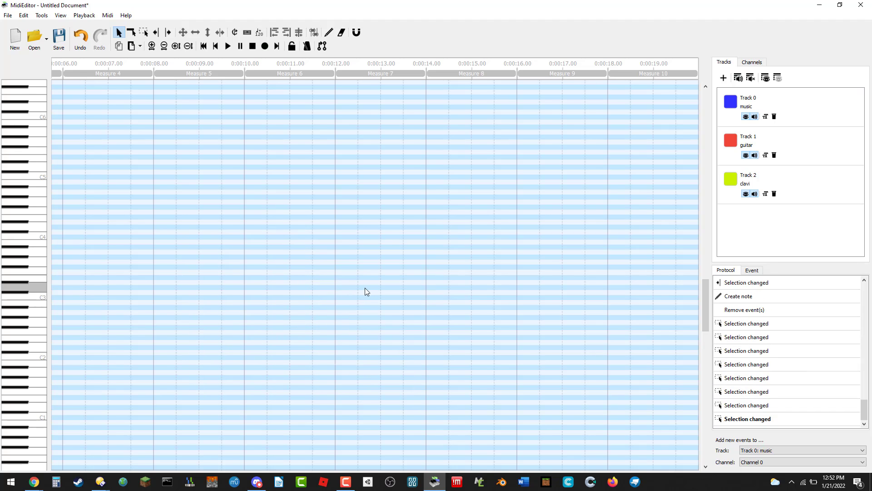
{"action": "left_click", "coordinate": [212, 284]}
{"action": "left_click", "coordinate": [202, 282]}
{"action": "left_click", "coordinate": [289, 311]}
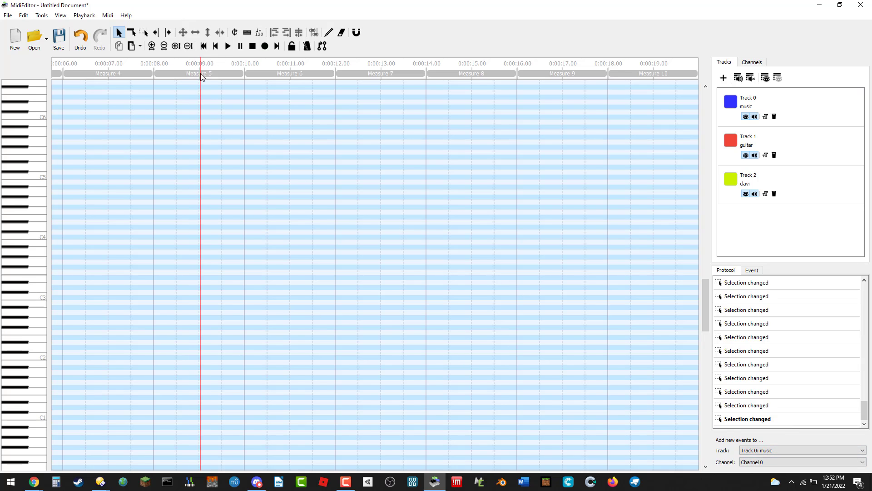
Step: Close the untitled MIDI document without saving and relaunch MidiEditor with a fresh document
{"action": "left_click", "coordinate": [760, 64]}
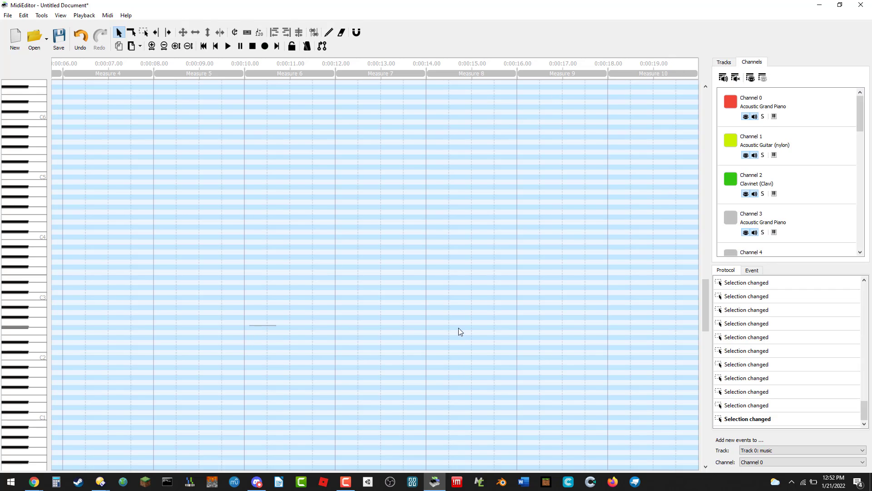
{"action": "left_click", "coordinate": [725, 62]}
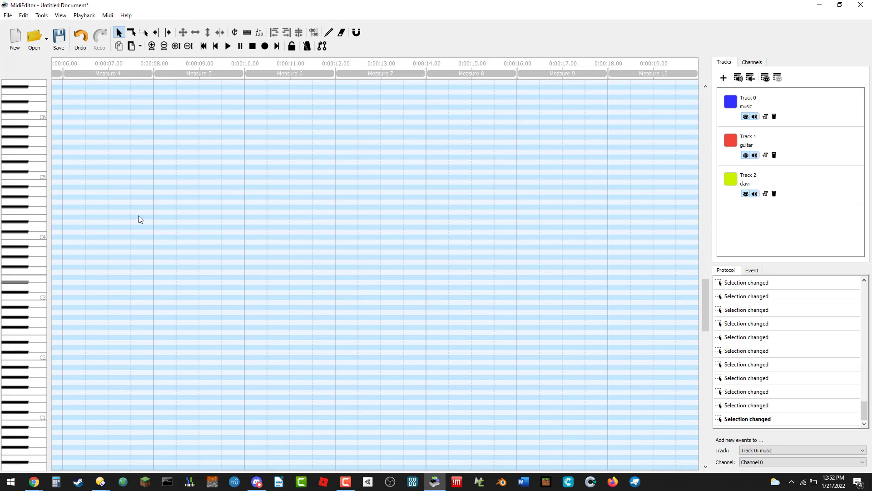
{"action": "left_click", "coordinate": [861, 5]}
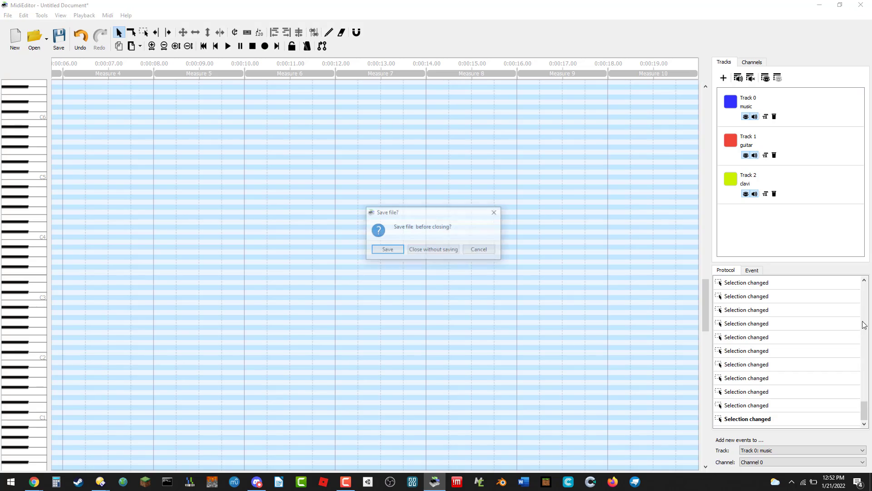
{"action": "left_click", "coordinate": [424, 249]}
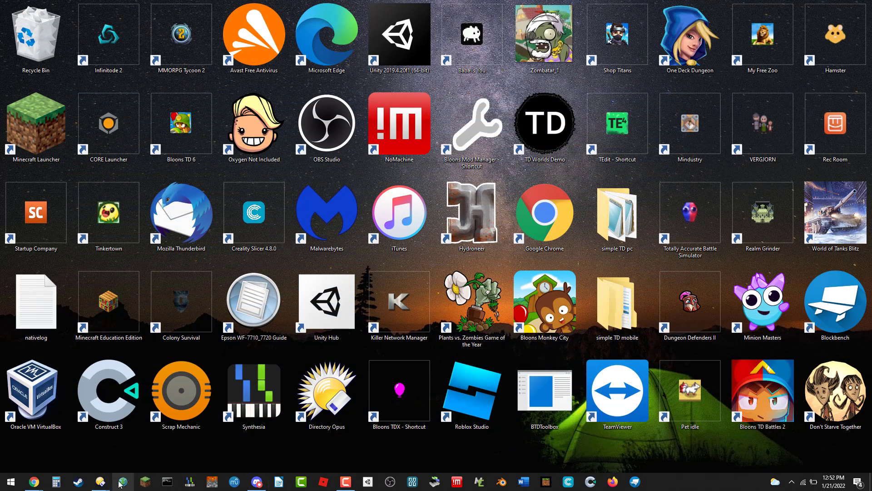
{"action": "left_click", "coordinate": [433, 482]}
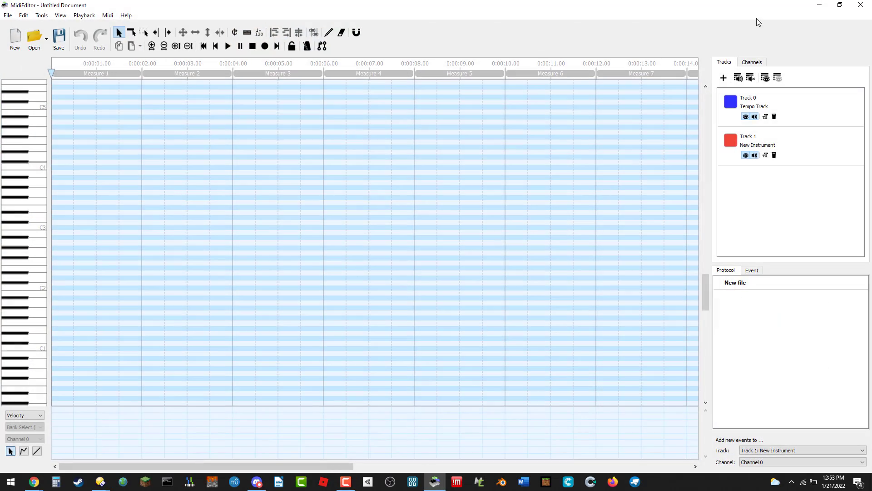
Step: Set the instrument of Channel 0 to Clavinet (Clavi)
{"action": "left_click", "coordinate": [758, 63]}
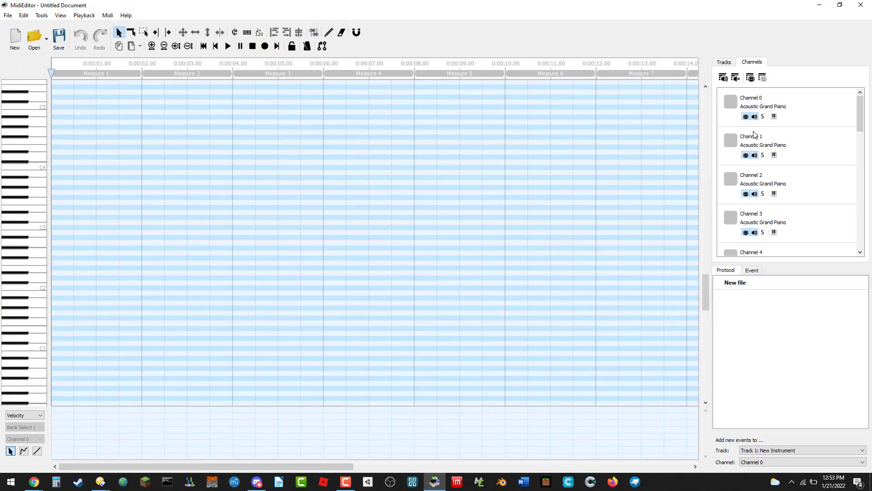
{"action": "left_click", "coordinate": [774, 117]}
{"action": "left_click", "coordinate": [439, 219]}
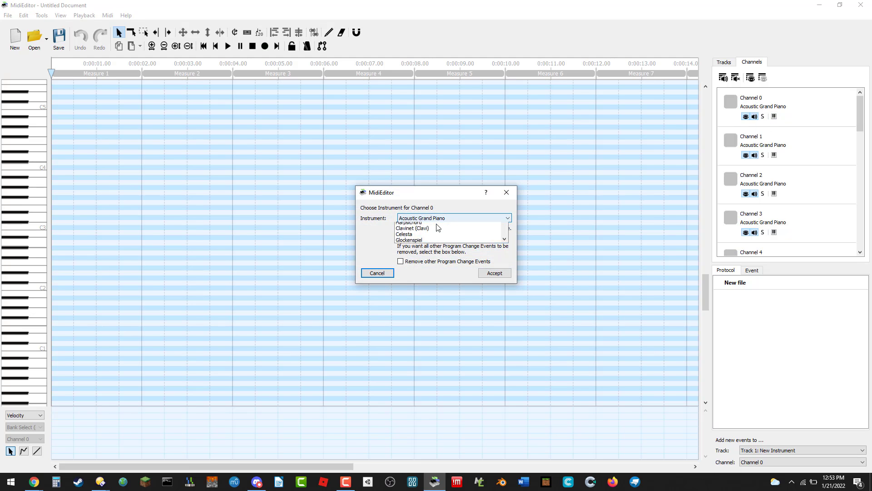
{"action": "left_click", "coordinate": [427, 260]}
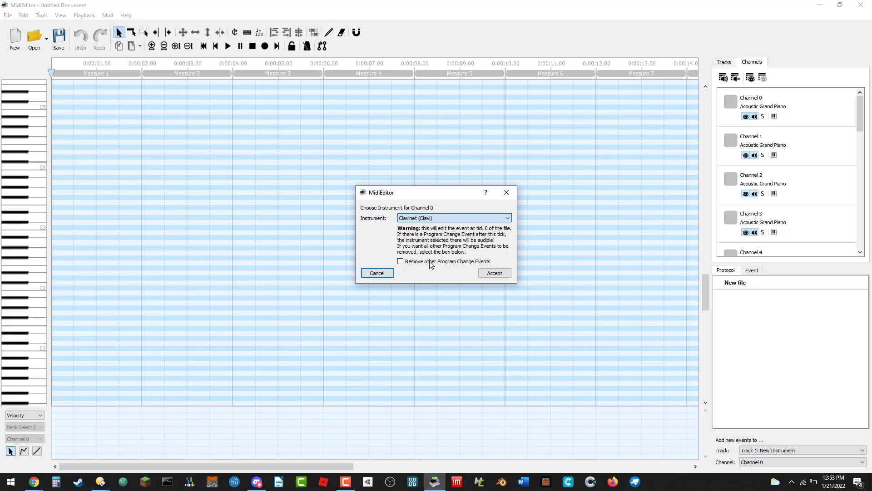
{"action": "left_click", "coordinate": [488, 274]}
Step: Set the instrument of Channel 1 to Acoustic Guitar (nylon)
{"action": "left_click", "coordinate": [774, 155]}
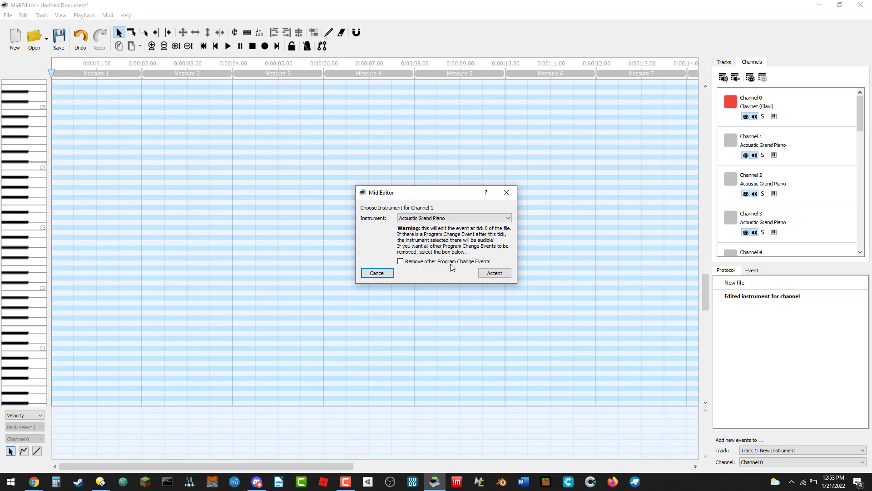
{"action": "left_click", "coordinate": [447, 218]}
{"action": "scroll", "coordinate": [448, 241], "scroll_direction": "down", "scroll_amount": 3}
{"action": "scroll", "coordinate": [449, 241], "scroll_direction": "down", "scroll_amount": 3}
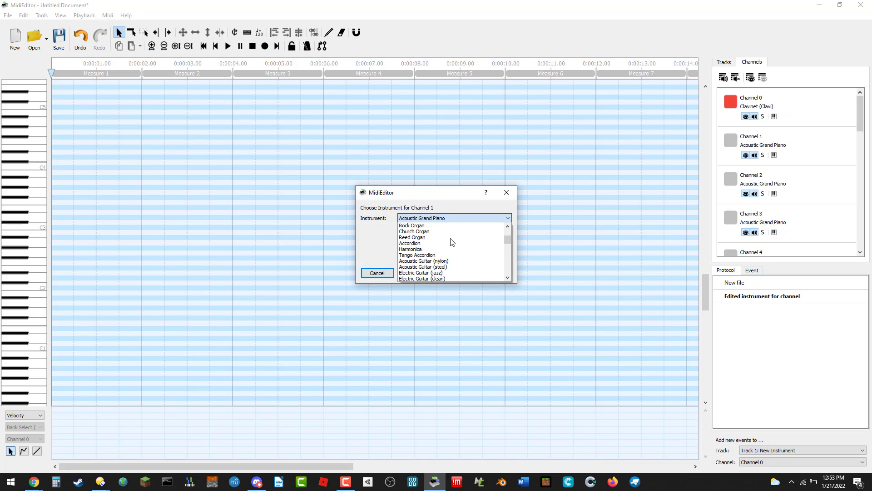
{"action": "left_click", "coordinate": [454, 262]}
{"action": "left_click", "coordinate": [492, 275]}
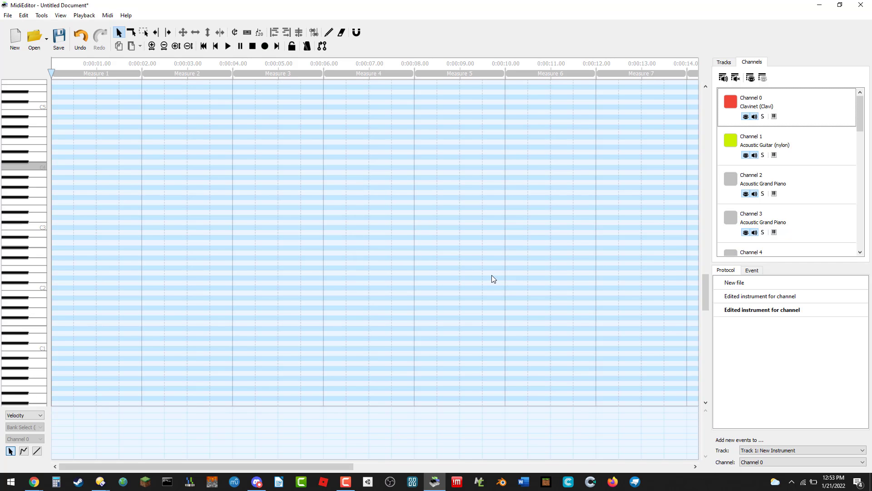
Step: Draw four notes on the New Instrument track, across measures 1–2, 2–4, 4–5 and 5–6
{"action": "left_click", "coordinate": [729, 63]}
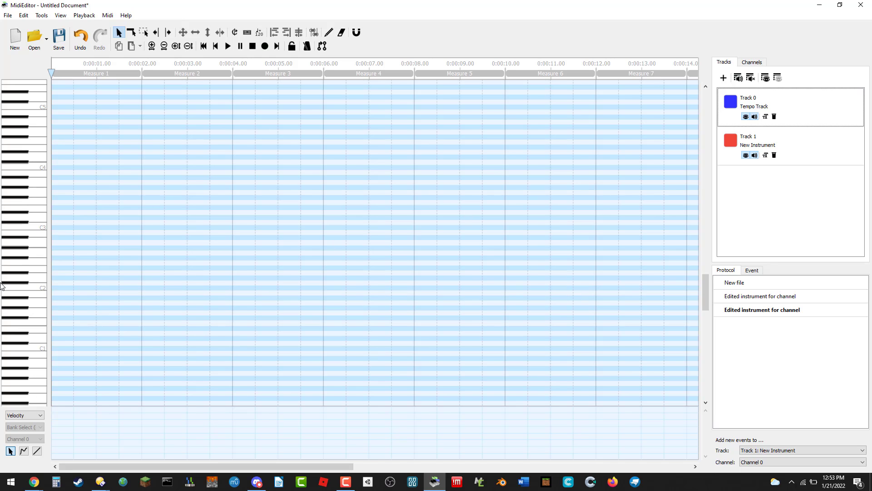
{"action": "left_click", "coordinate": [52, 73]}
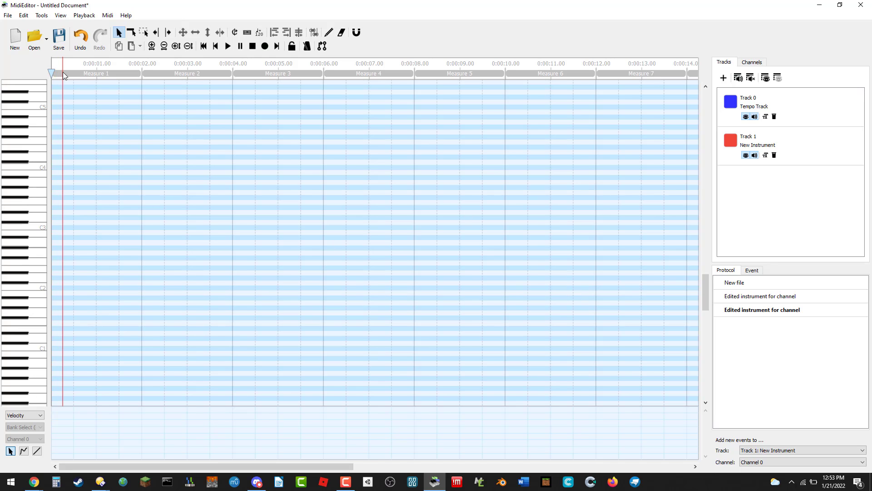
{"action": "left_click_drag", "start_coordinate": [216, 122], "coordinate": [301, 140]}
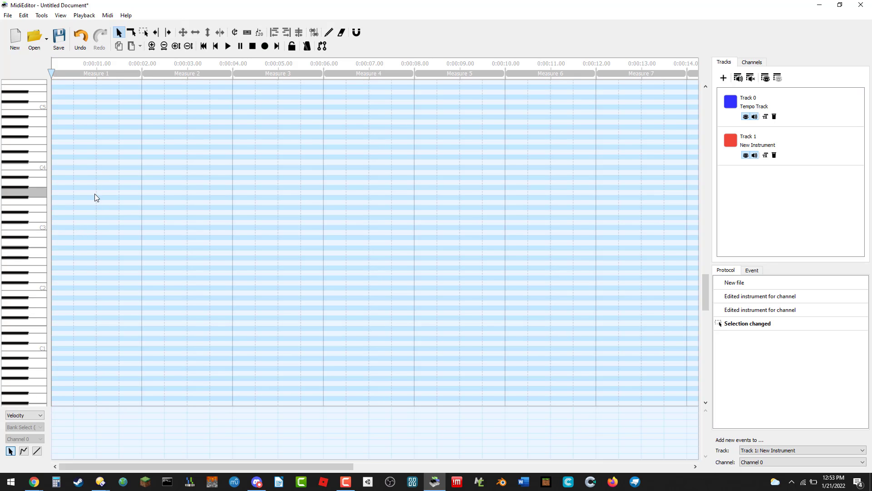
{"action": "left_click_drag", "start_coordinate": [89, 202], "coordinate": [153, 203]}
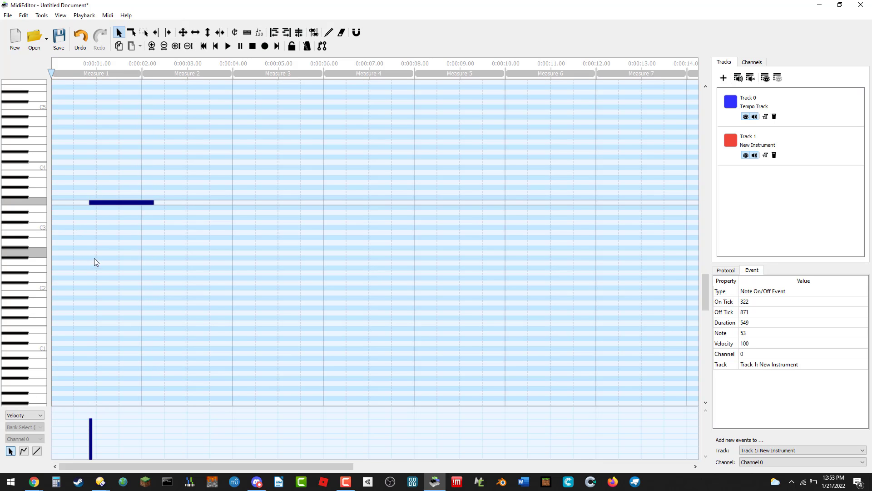
{"action": "left_click_drag", "start_coordinate": [213, 258], "coordinate": [340, 242]}
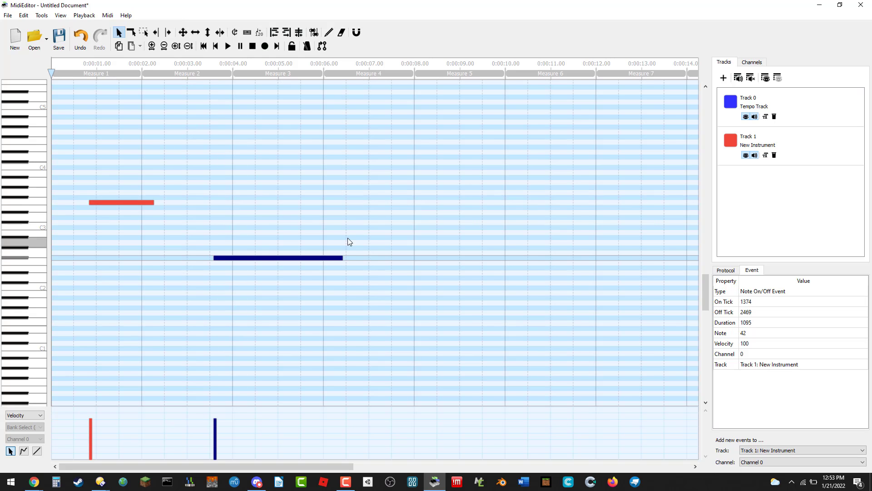
{"action": "mouse_move", "coordinate": [357, 175]}
{"action": "left_mouse_down"}
{"action": "mouse_move", "coordinate": [402, 178]}
{"action": "mouse_move", "coordinate": [447, 222]}
{"action": "mouse_move", "coordinate": [510, 232]}
{"action": "left_mouse_up"}
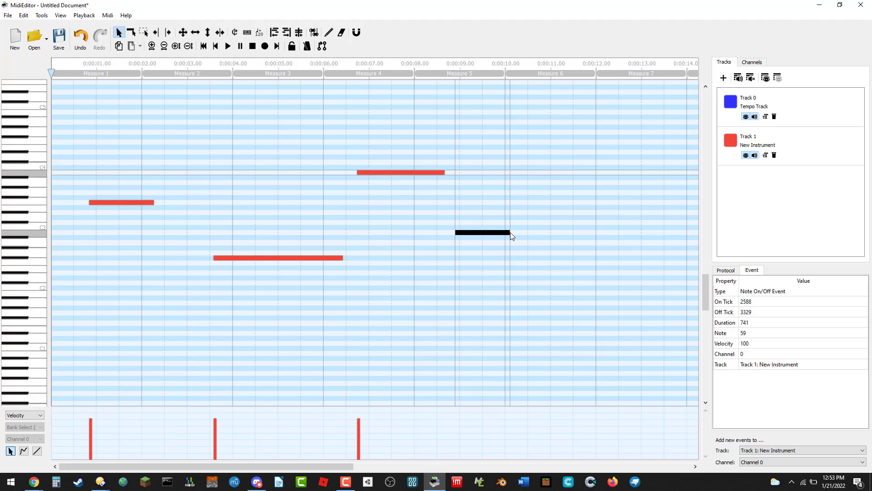
Step: Draw three notes on the Tempo Track in measures 2, 4 and 5, and play the arrangement
{"action": "left_click", "coordinate": [783, 111]}
{"action": "left_click_drag", "start_coordinate": [426, 197], "coordinate": [472, 208]}
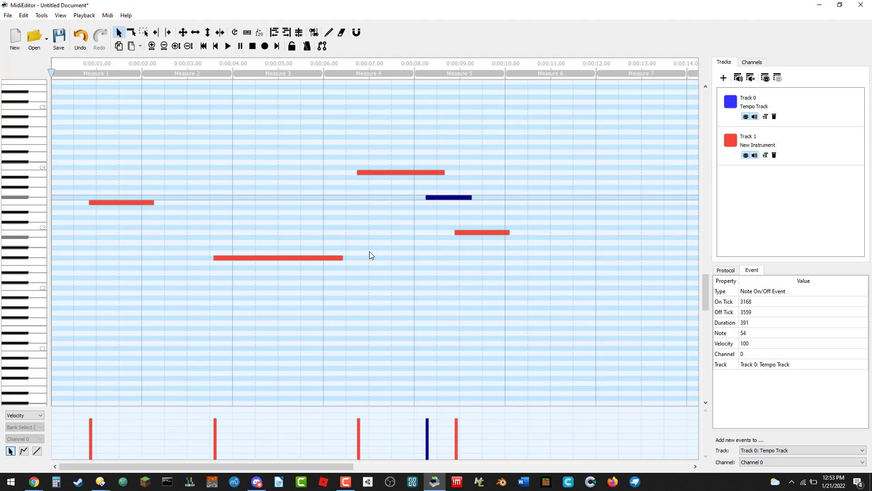
{"action": "left_click_drag", "start_coordinate": [332, 237], "coordinate": [362, 238]}
{"action": "left_click_drag", "start_coordinate": [152, 237], "coordinate": [225, 244]}
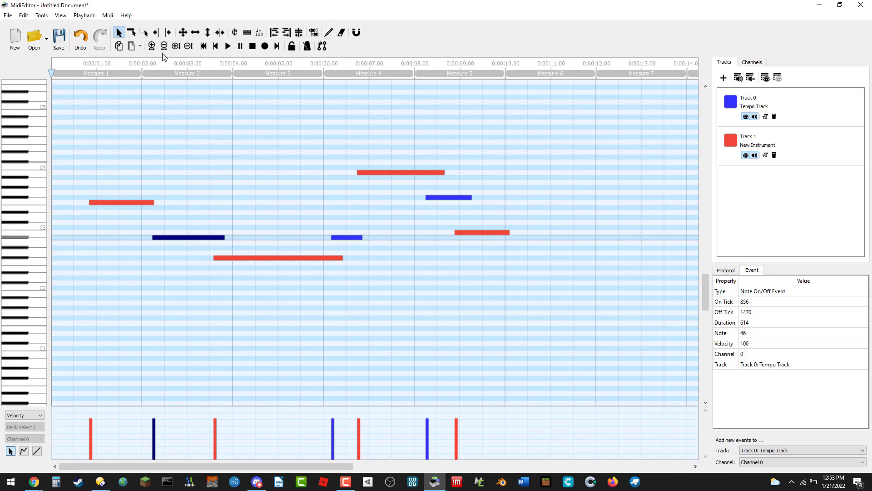
{"action": "left_click", "coordinate": [227, 46]}
Step: Select and delete all notes of both tracks in measures 1–6
{"action": "left_click", "coordinate": [205, 195]}
{"action": "left_click_drag", "start_coordinate": [77, 164], "coordinate": [546, 264]}
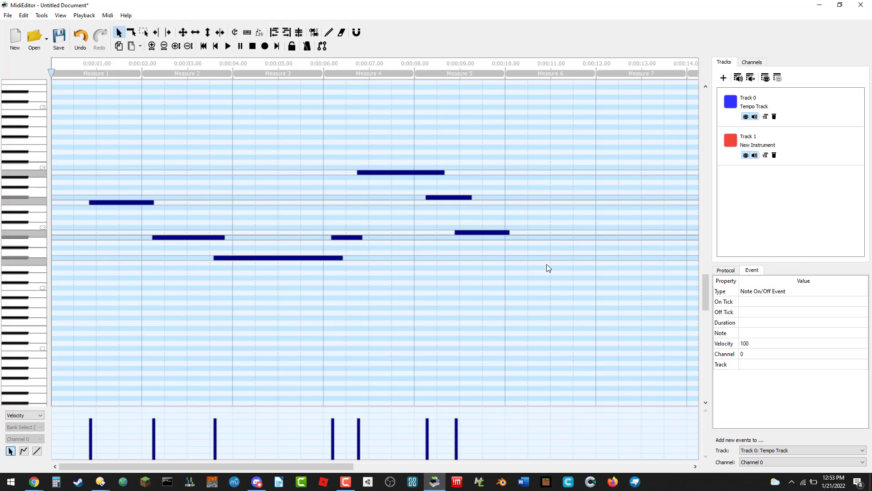
{"action": "key", "text": "Delete"}
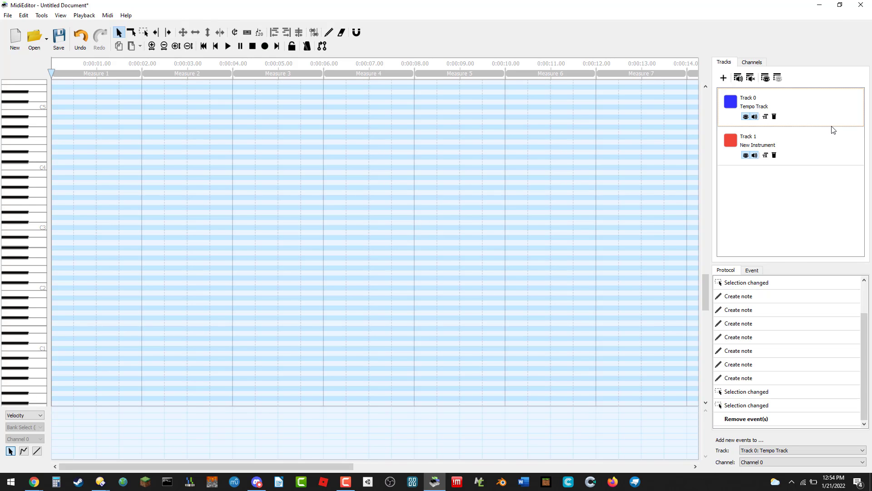
Step: Draw two notes at pitch 55 on the New Instrument track, one late in measure 1 and one in measure 2
{"action": "left_click", "coordinate": [820, 142]}
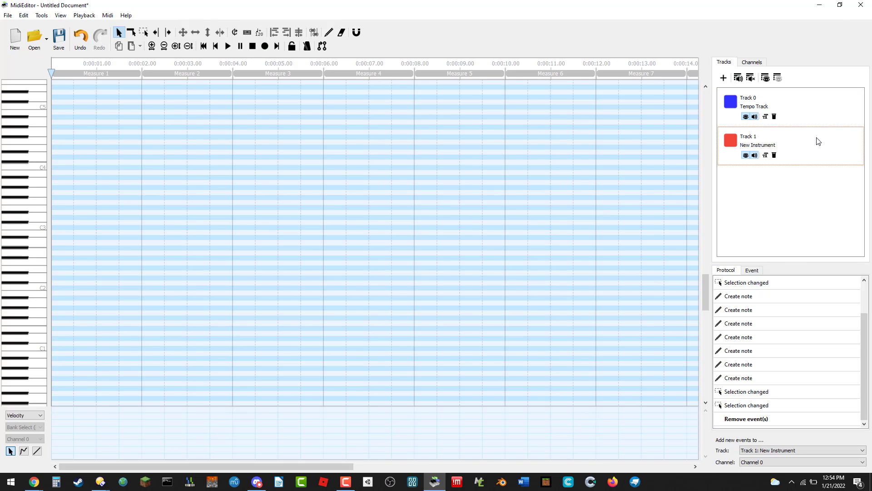
{"action": "left_click", "coordinate": [753, 62]}
{"action": "left_click", "coordinate": [725, 63]}
{"action": "left_click_drag", "start_coordinate": [113, 192], "coordinate": [202, 194]}
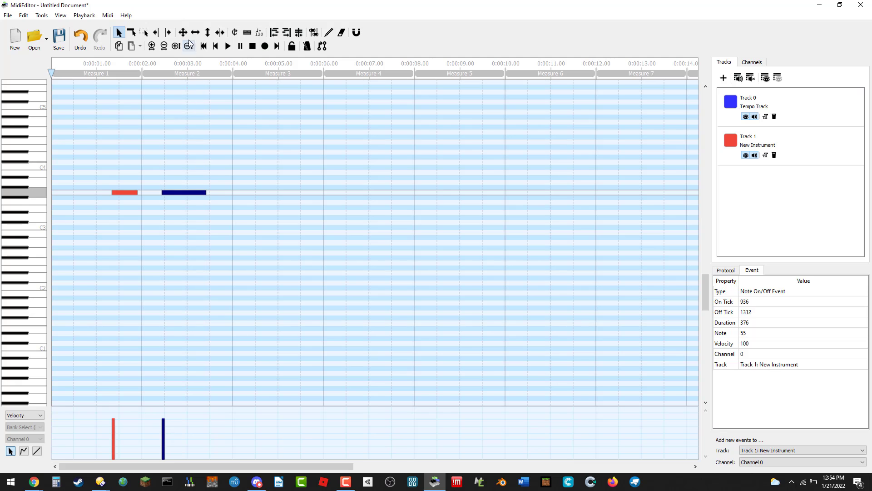
Step: Try moving the measure 2 note horizontally, and delete it
{"action": "left_click", "coordinate": [200, 33]}
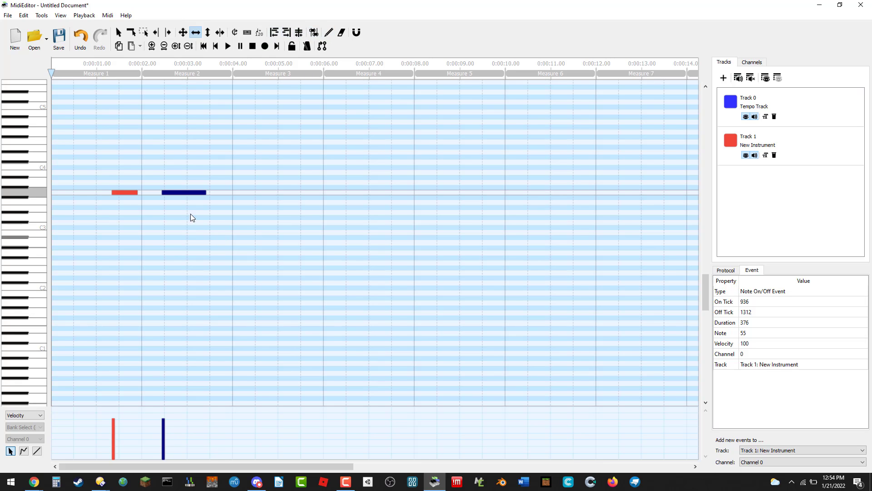
{"action": "key", "text": "Delete"}
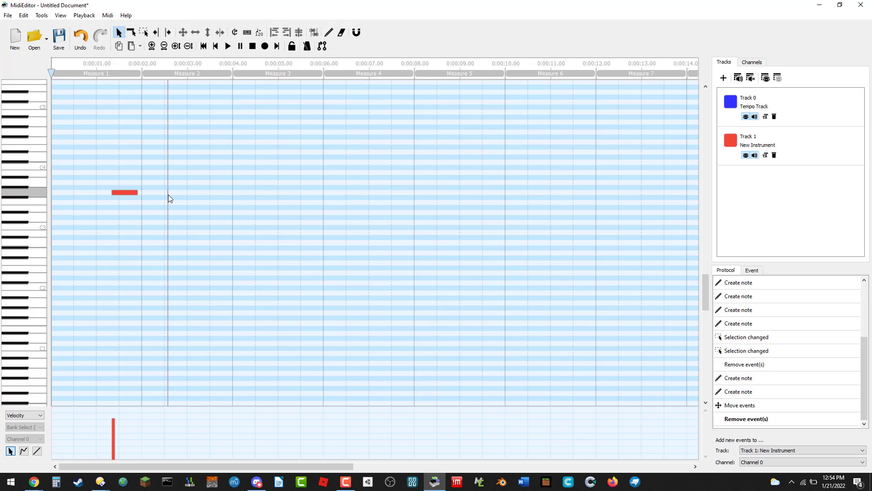
Step: Draw a row of short New Instrument notes across measures 2–3 and a low row of Tempo Track notes at pitch 29 across measures 1–3
{"action": "left_click_drag", "start_coordinate": [168, 194], "coordinate": [288, 192]}
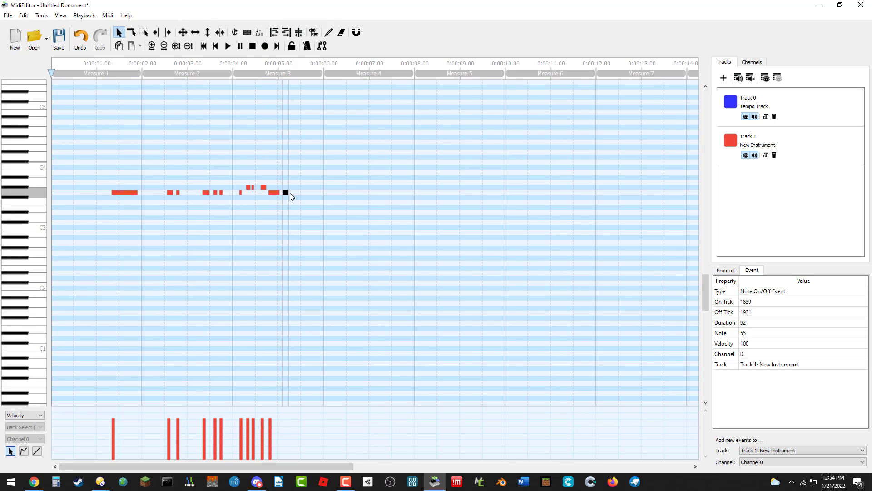
{"action": "left_click", "coordinate": [750, 106]}
{"action": "left_click_drag", "start_coordinate": [102, 323], "coordinate": [209, 323]}
{"action": "left_click_drag", "start_coordinate": [221, 323], "coordinate": [300, 325]}
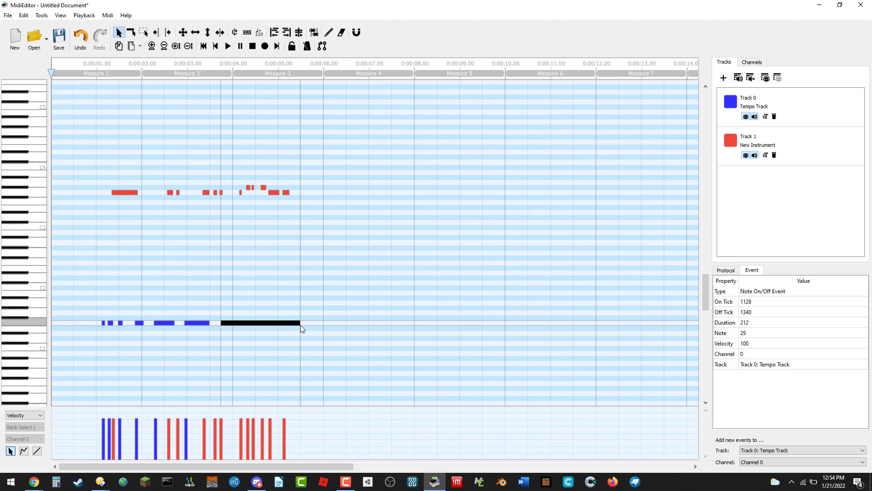
Step: Play the song, and duplicate all notes of both tracks twice, placing the copies in measures 4–6 and 6–8
{"action": "left_click", "coordinate": [229, 46]}
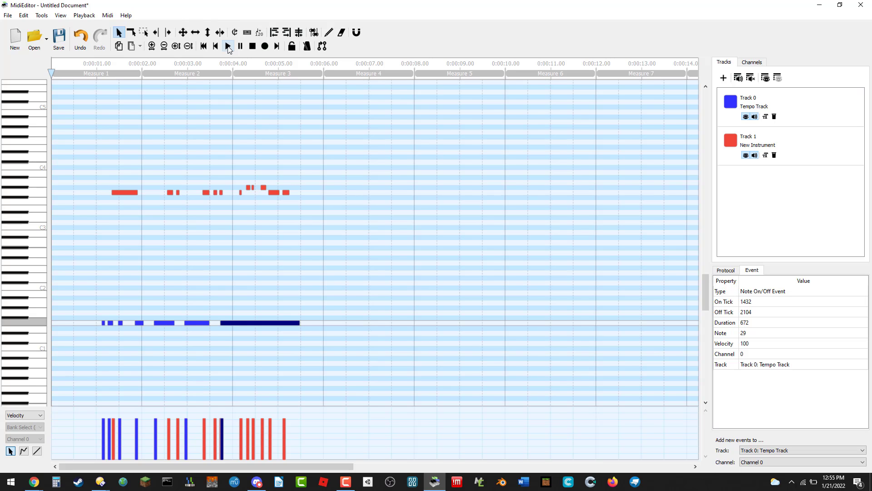
{"action": "left_click_drag", "start_coordinate": [349, 360], "coordinate": [97, 167]}
{"action": "key", "text": "ctrl+c"}
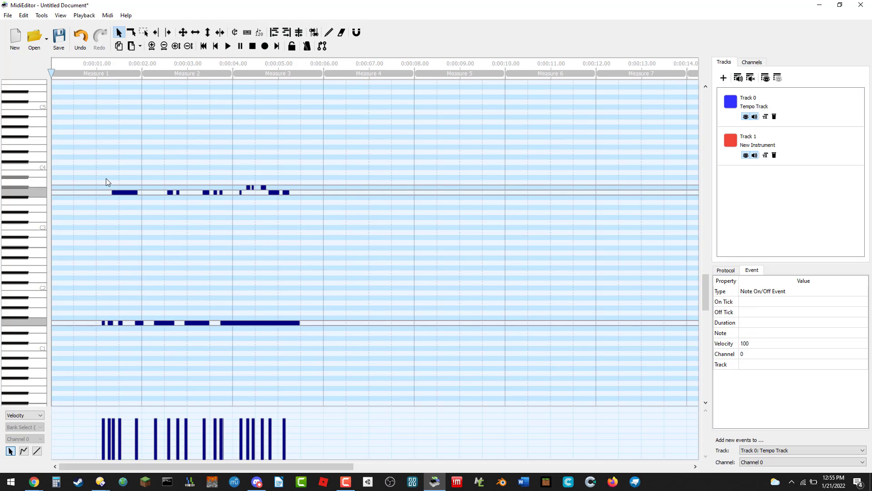
{"action": "key", "text": "ctrl+v"}
{"action": "left_click_drag", "start_coordinate": [76, 196], "coordinate": [359, 196]}
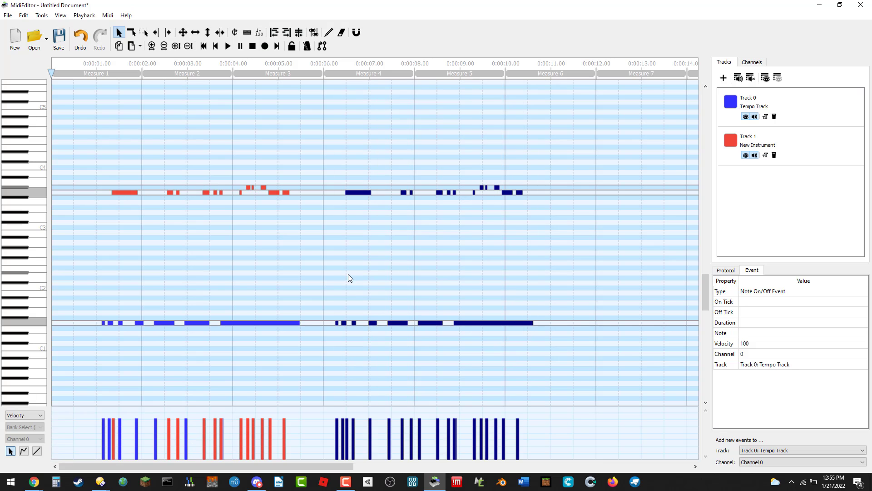
{"action": "key", "text": "ctrl+v"}
{"action": "left_click_drag", "start_coordinate": [73, 192], "coordinate": [583, 191]}
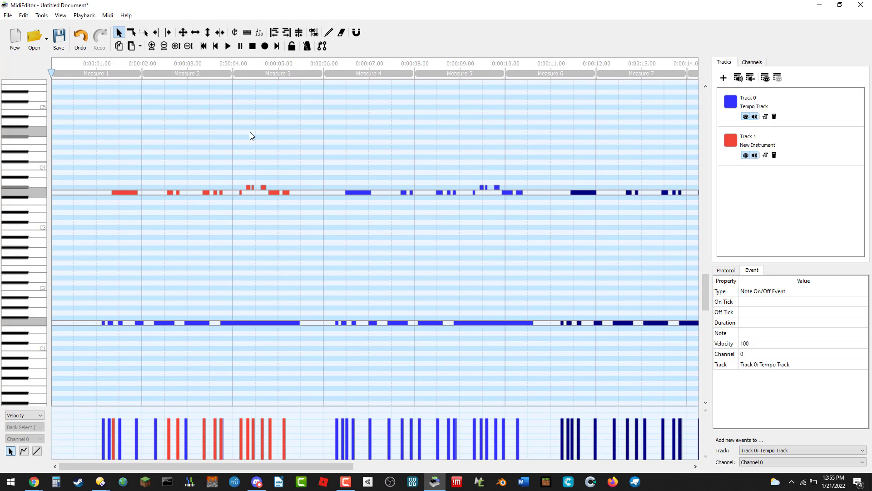
Step: Play the extended song, and save it as song1 in the created folder under Music
{"action": "left_click", "coordinate": [229, 45]}
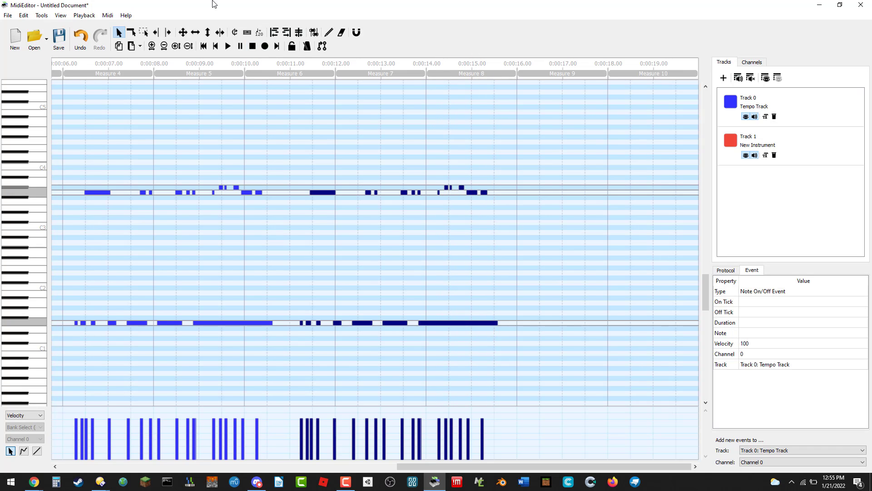
{"action": "left_click", "coordinate": [350, 257]}
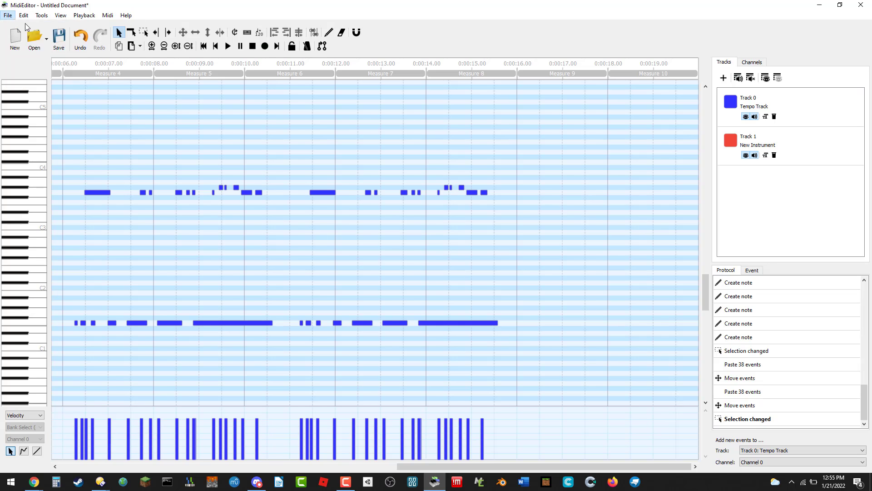
{"action": "left_click", "coordinate": [8, 15]}
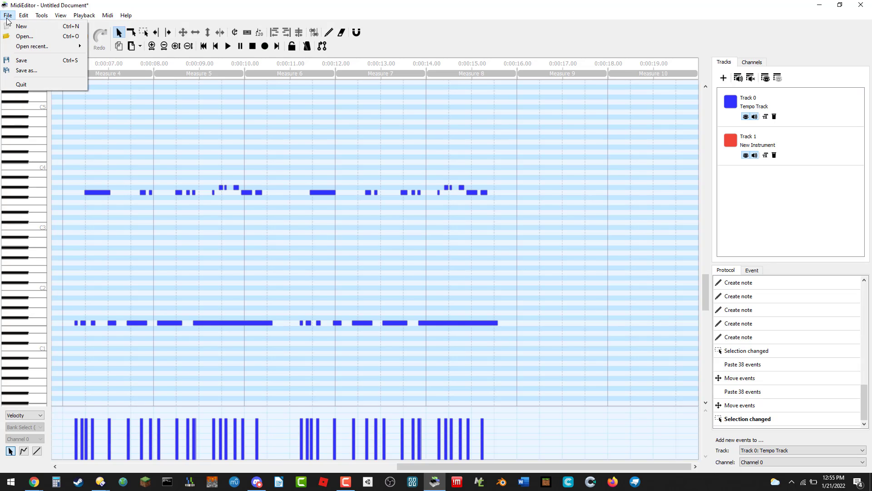
{"action": "left_click", "coordinate": [27, 70]}
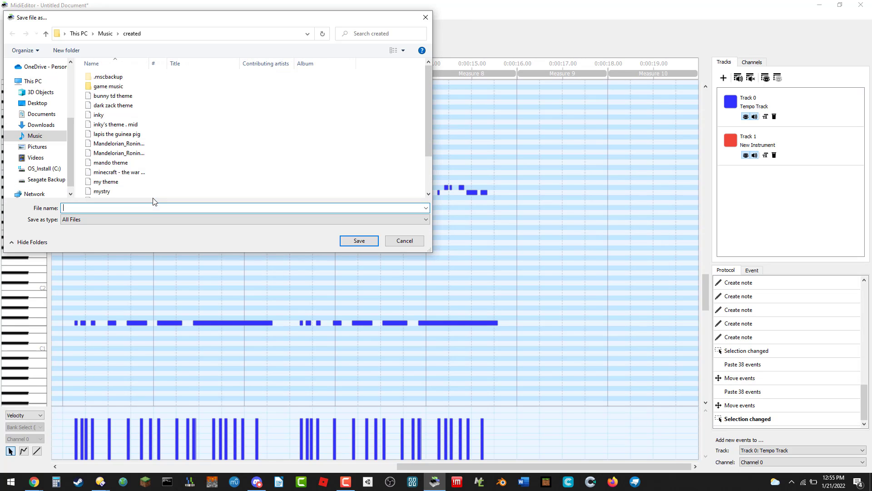
{"action": "left_click", "coordinate": [89, 222]}
{"action": "left_click", "coordinate": [91, 221]}
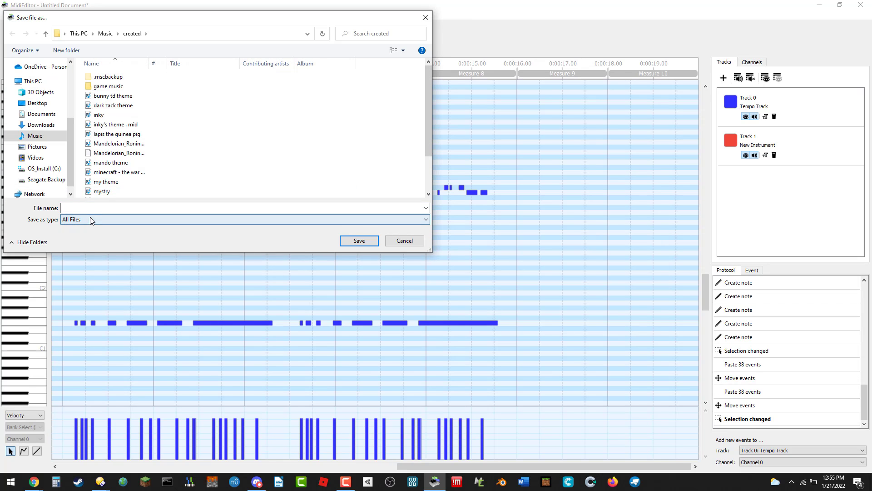
{"action": "left_click", "coordinate": [95, 207]}
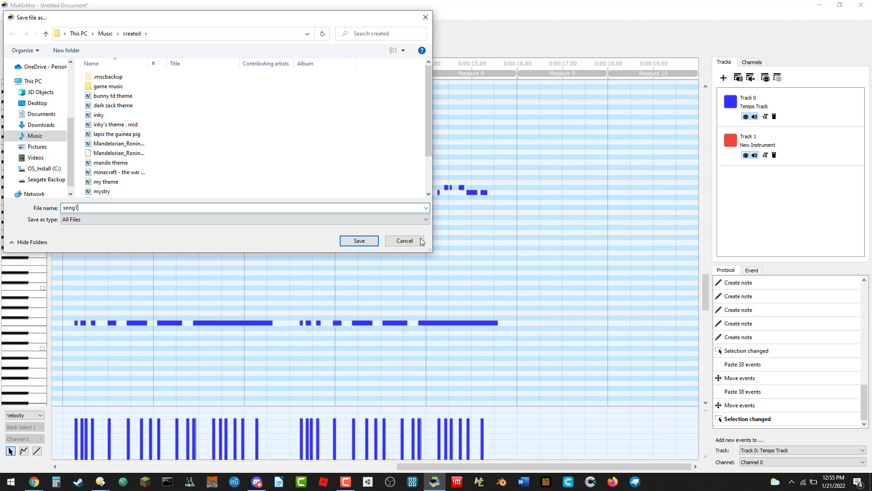
{"action": "left_click", "coordinate": [366, 243]}
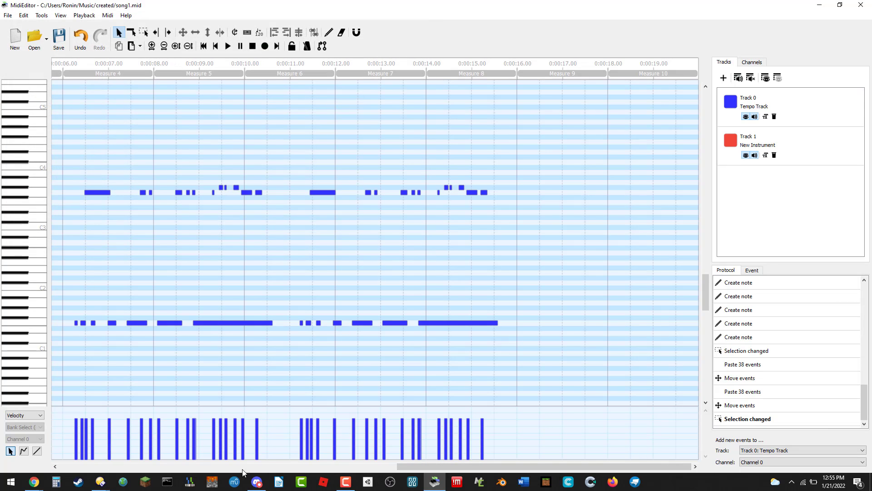
Step: Switch to the Construct game project open in Chrome, and collapse the maps folder under Object types
{"action": "left_click", "coordinate": [34, 481]}
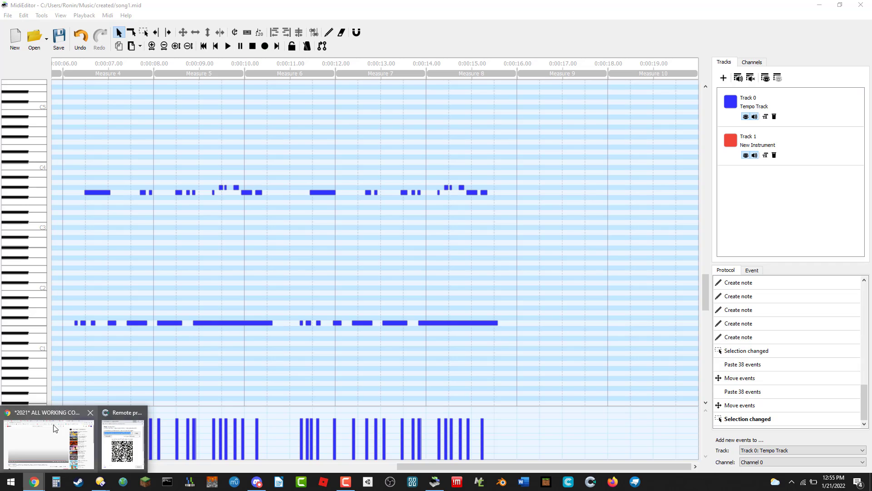
{"action": "left_click", "coordinate": [46, 459]}
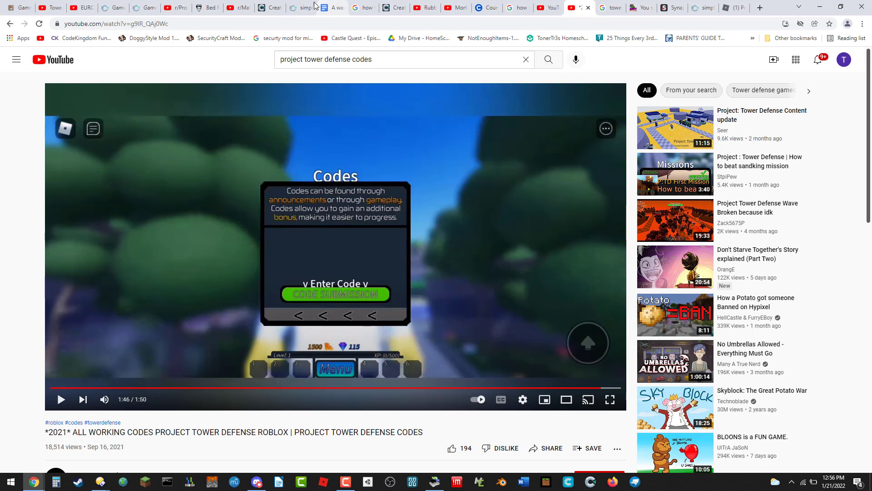
{"action": "left_click", "coordinate": [300, 8]}
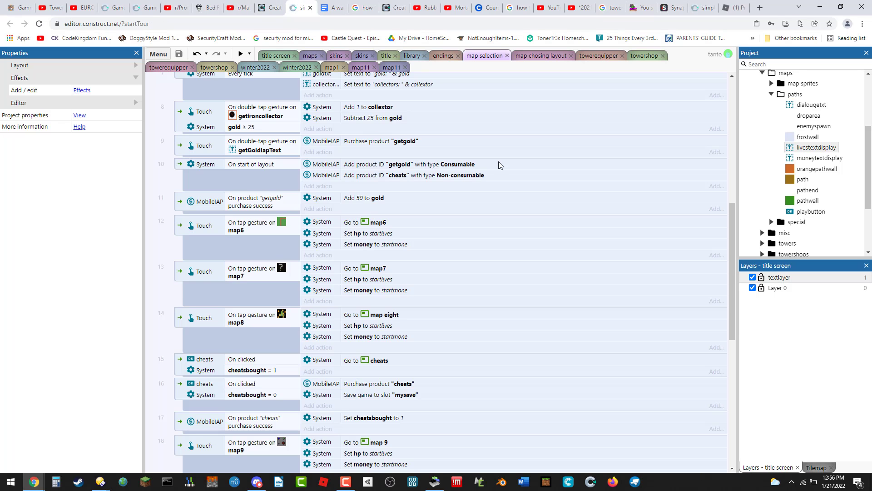
{"action": "scroll", "coordinate": [818, 132], "scroll_direction": "down", "scroll_amount": 3}
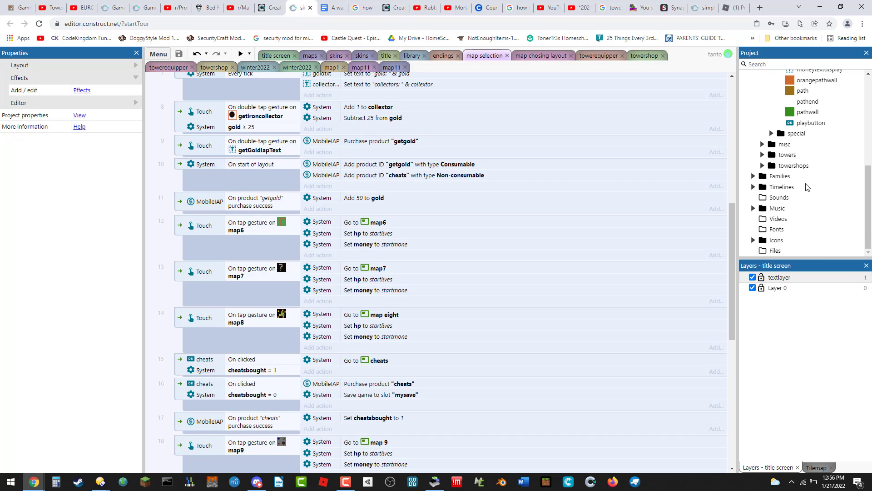
{"action": "scroll", "coordinate": [795, 178], "scroll_direction": "up", "scroll_amount": 3}
{"action": "left_click", "coordinate": [772, 142]}
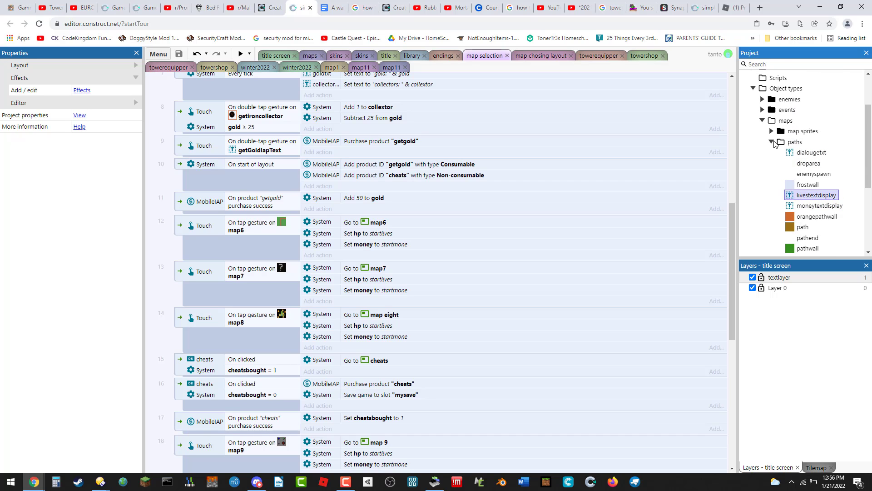
{"action": "left_click", "coordinate": [763, 121]}
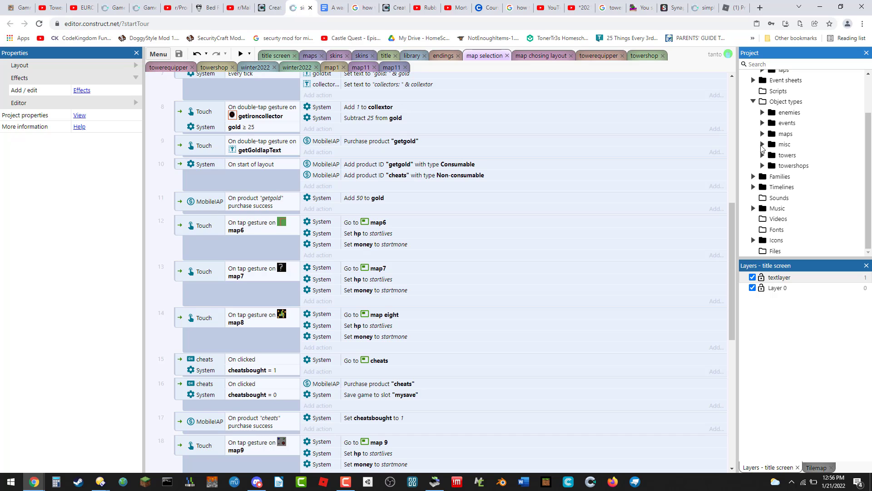
Step: Look inside the project's misc and Music folders to check the format of the audio files
{"action": "left_click", "coordinate": [762, 131]}
{"action": "left_click", "coordinate": [772, 174]}
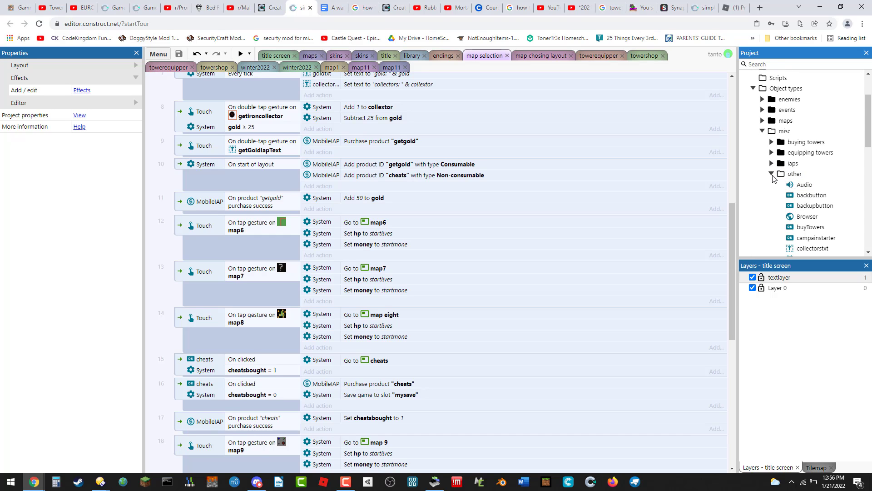
{"action": "left_click", "coordinate": [771, 174]}
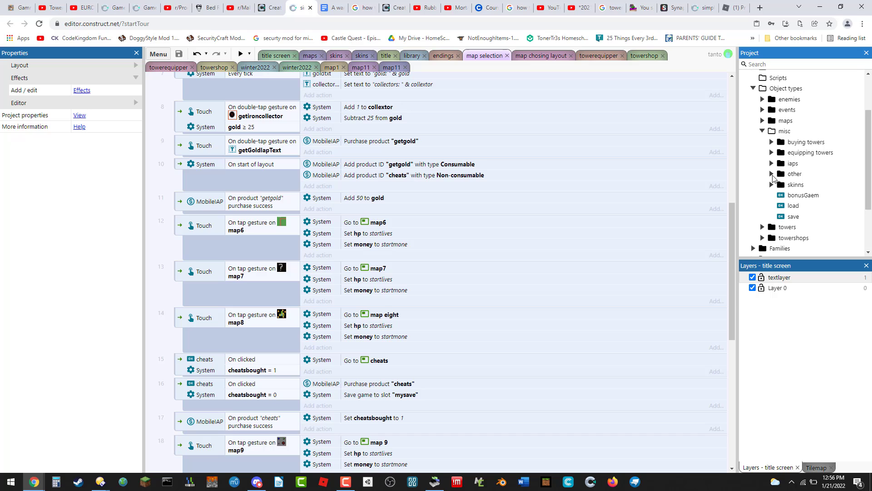
{"action": "left_click", "coordinate": [762, 130]}
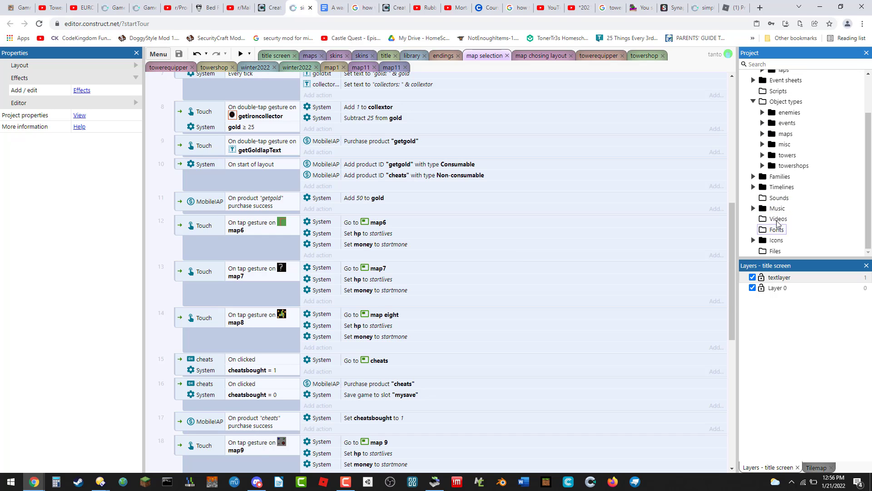
{"action": "double_click", "coordinate": [776, 208]}
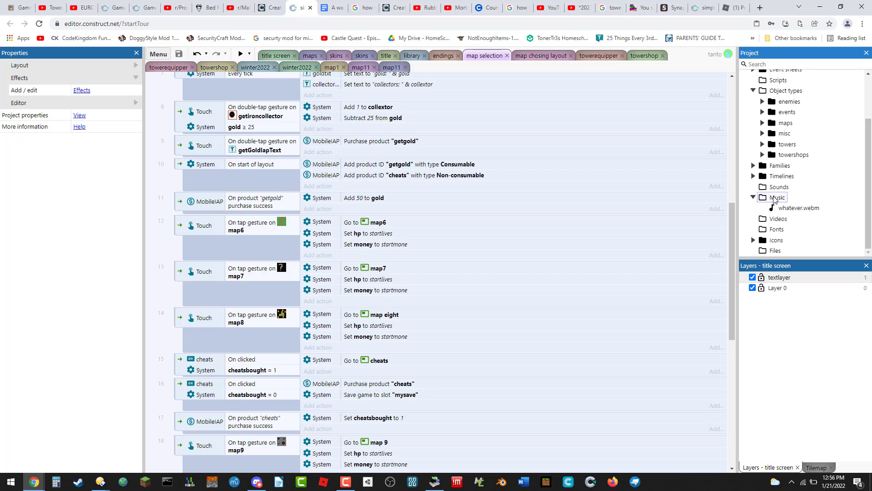
{"action": "double_click", "coordinate": [775, 199]}
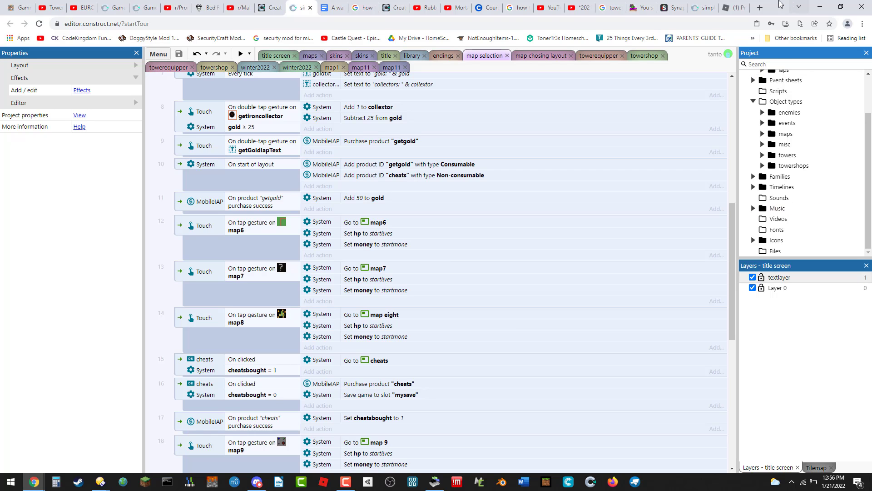
Step: Search the web in a new browser tab for "midi to webm converter" and open FreeConvert's MIDI to WEBM page
{"action": "left_click", "coordinate": [759, 8]}
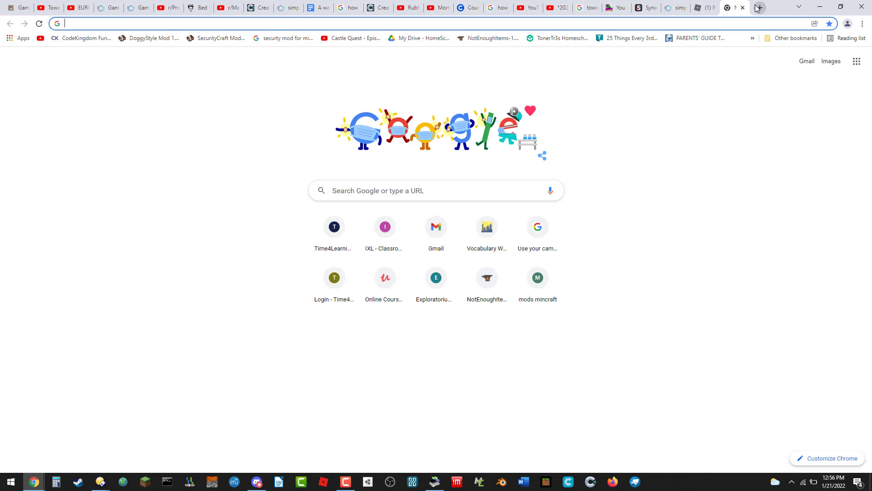
{"action": "type", "text": "midi"}
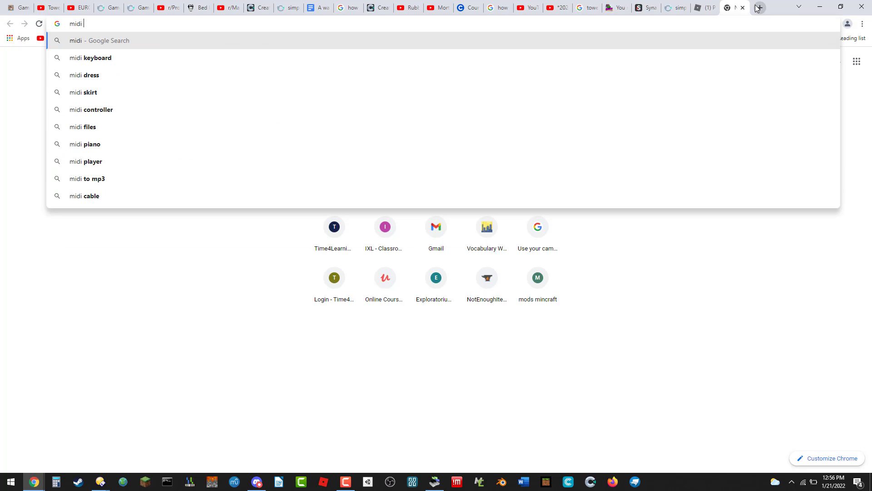
{"action": "type", "text": " to webm"}
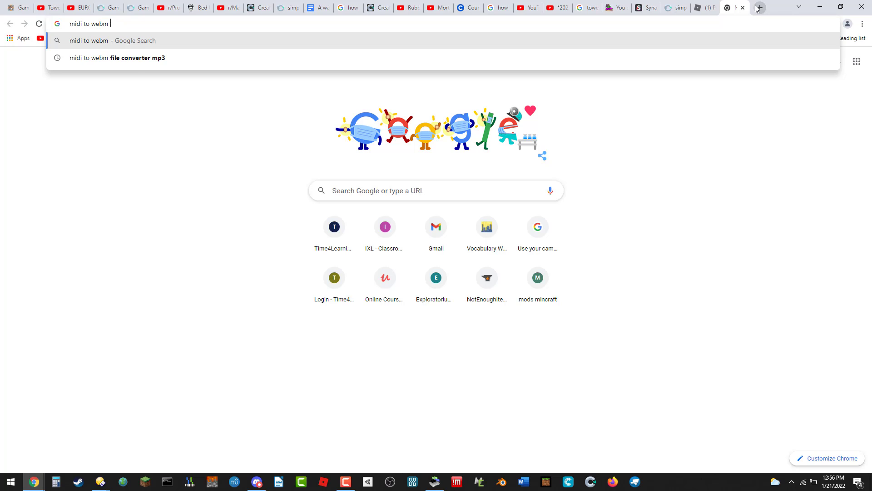
{"action": "type", "text": " conver"}
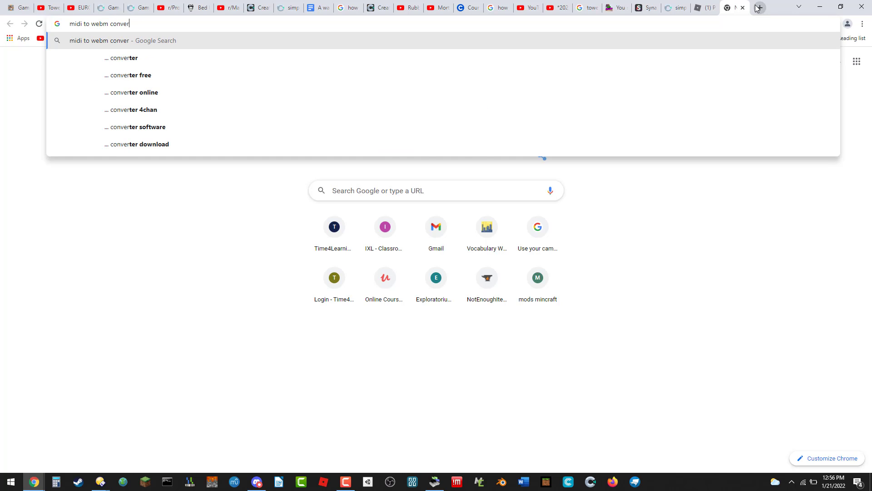
{"action": "type", "text": "ter"}
{"action": "key", "text": "Return"}
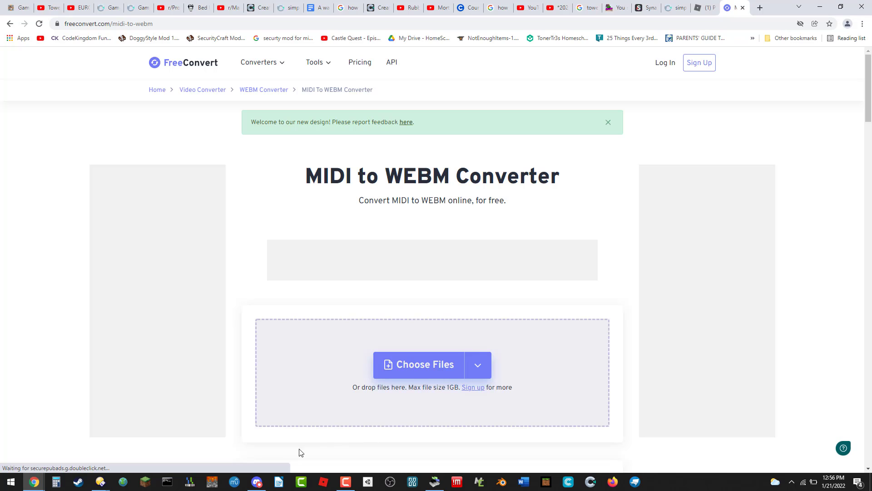
Step: Bring up the Sound recordings file manager window and browse to Libraries > Music > created
{"action": "mouse_move", "coordinate": [102, 482]}
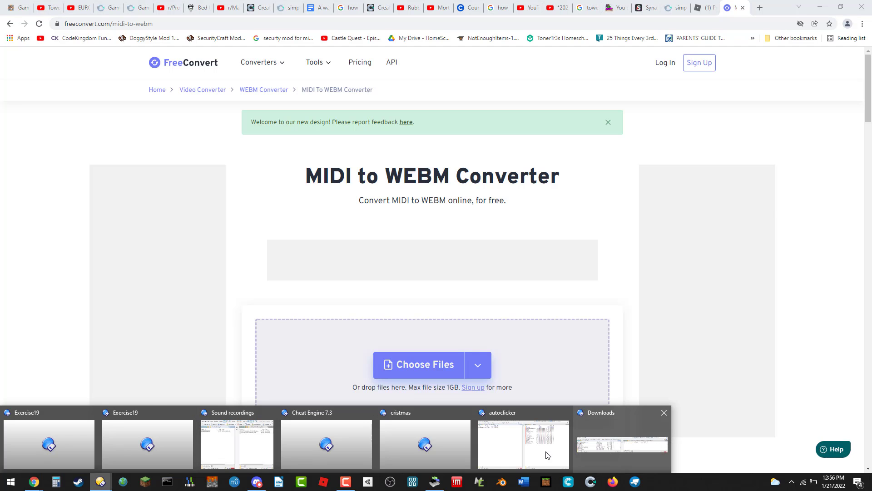
{"action": "left_click", "coordinate": [245, 440]}
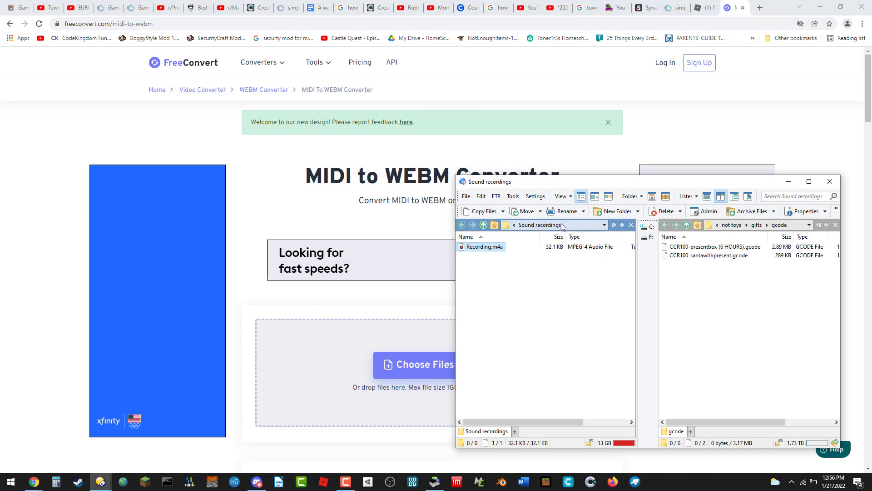
{"action": "left_click", "coordinate": [514, 225]}
{"action": "left_click", "coordinate": [513, 226]}
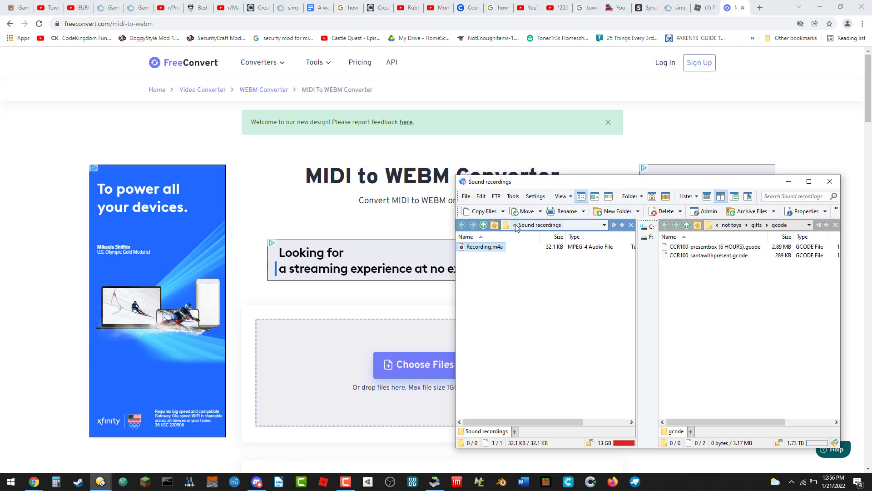
{"action": "left_click", "coordinate": [515, 227]}
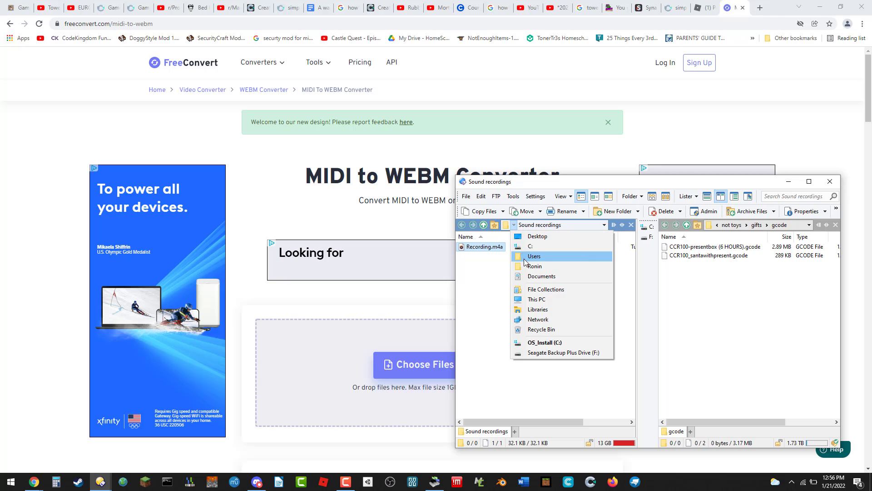
{"action": "left_click", "coordinate": [558, 309]}
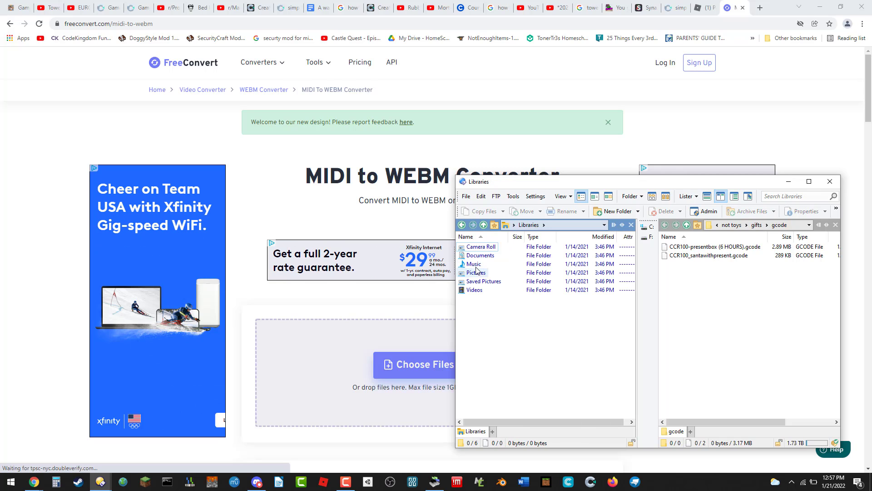
{"action": "double_click", "coordinate": [476, 265]}
{"action": "double_click", "coordinate": [475, 248]}
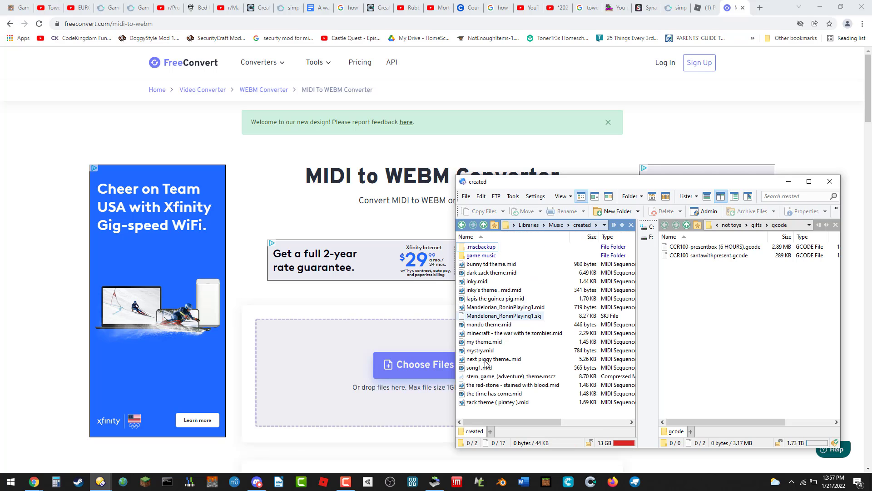
Step: Add song1.mid to the FreeConvert page and convert it to WEBM
{"action": "left_click_drag", "start_coordinate": [483, 368], "coordinate": [409, 292]}
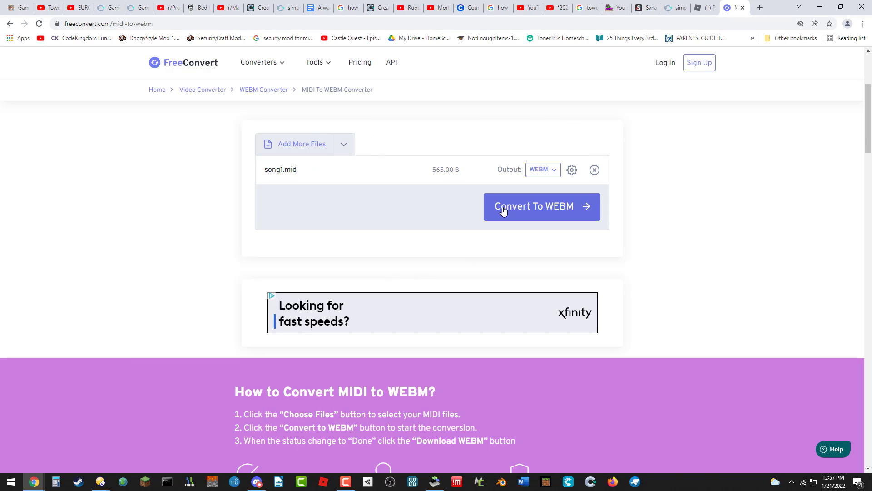
{"action": "left_click", "coordinate": [504, 210]}
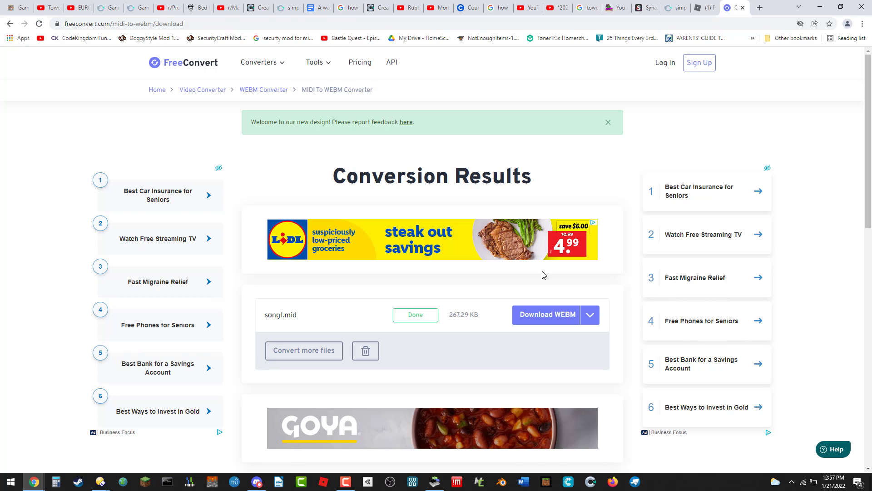
Step: Download the converted song as song1.webm and import it into the Sounds folder of the Construct project
{"action": "left_click", "coordinate": [547, 320]}
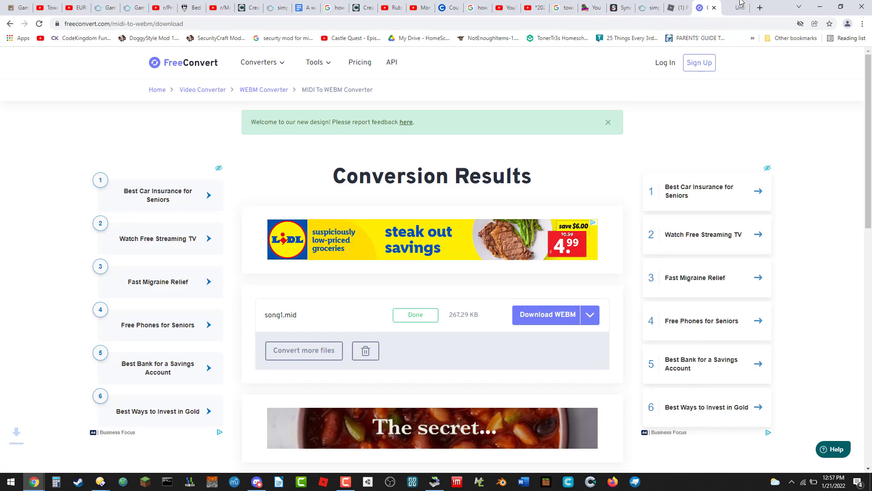
{"action": "left_click", "coordinate": [743, 8]}
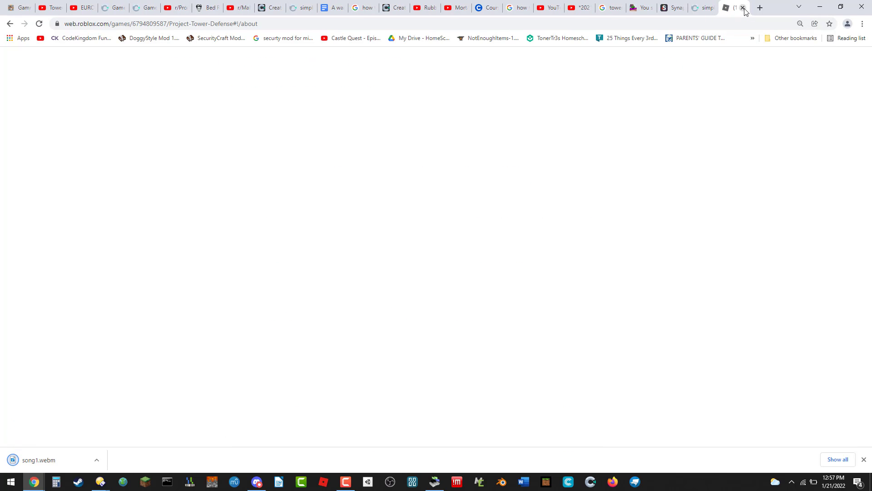
{"action": "left_click", "coordinate": [301, 6]}
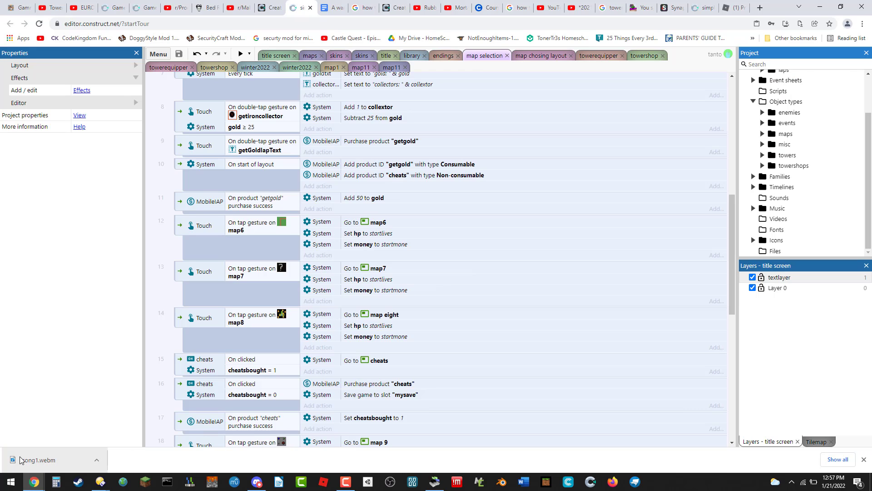
{"action": "left_click_drag", "start_coordinate": [34, 462], "coordinate": [762, 233]}
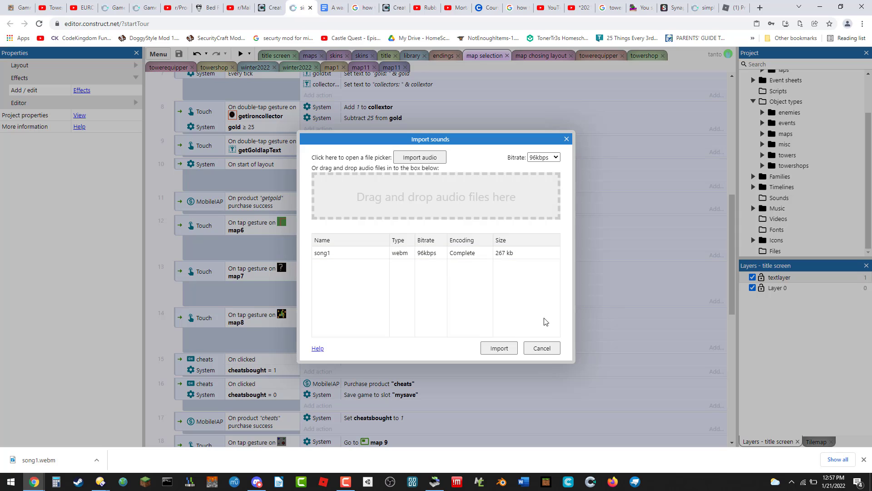
{"action": "left_click", "coordinate": [502, 348]}
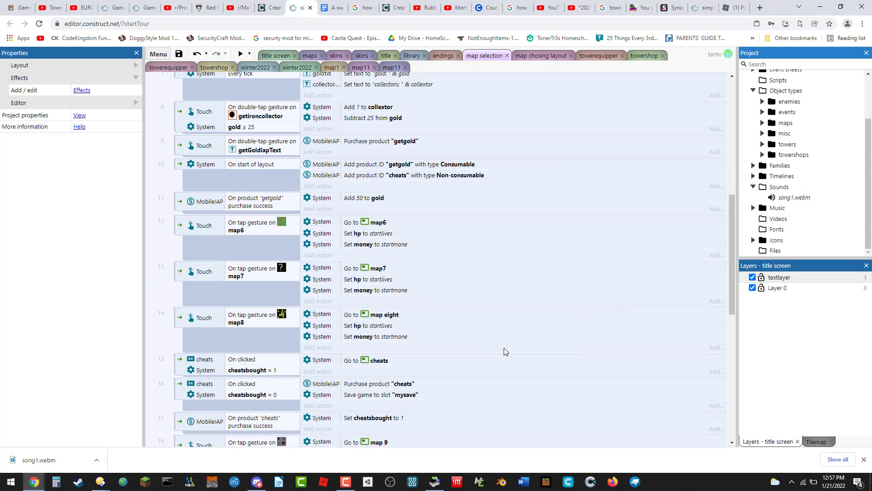
Step: Add a System "On start of layout" event to the title event sheet
{"action": "left_click", "coordinate": [276, 56]}
{"action": "left_click", "coordinate": [389, 56]}
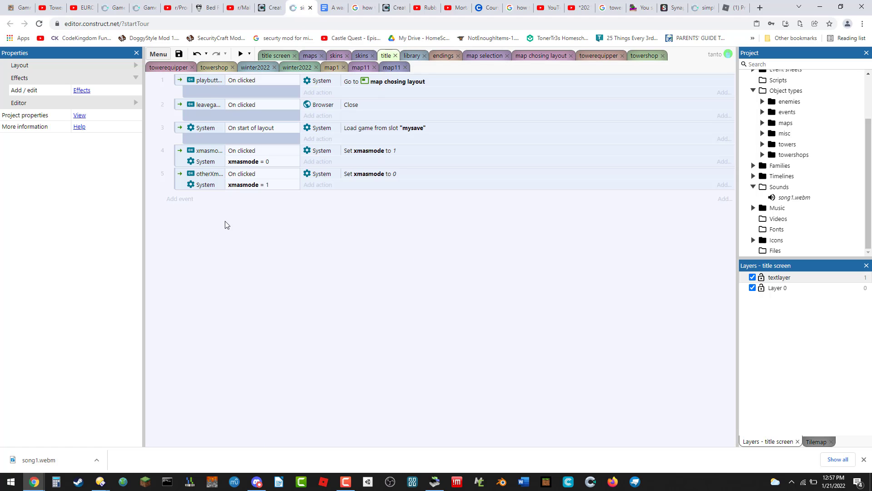
{"action": "left_click", "coordinate": [181, 203]}
{"action": "double_click", "coordinate": [335, 181]}
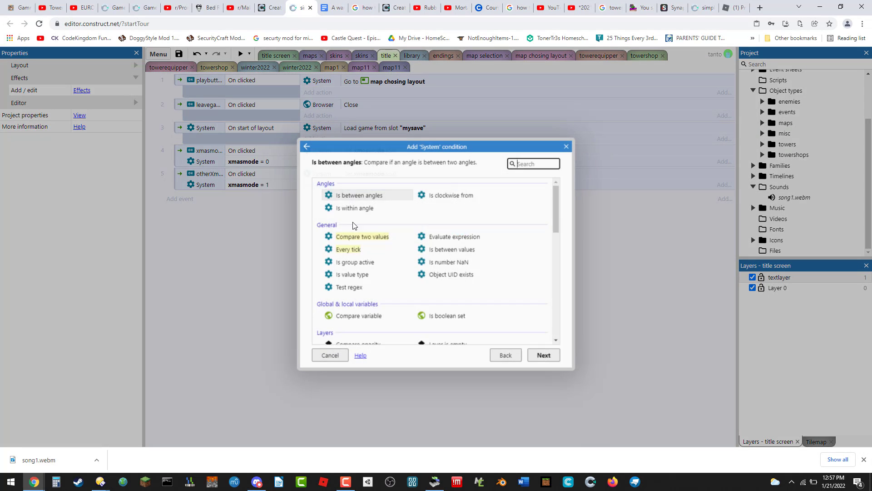
{"action": "scroll", "coordinate": [360, 248], "scroll_direction": "down", "scroll_amount": 5}
{"action": "scroll", "coordinate": [360, 247], "scroll_direction": "down", "scroll_amount": 4}
{"action": "double_click", "coordinate": [359, 304]}
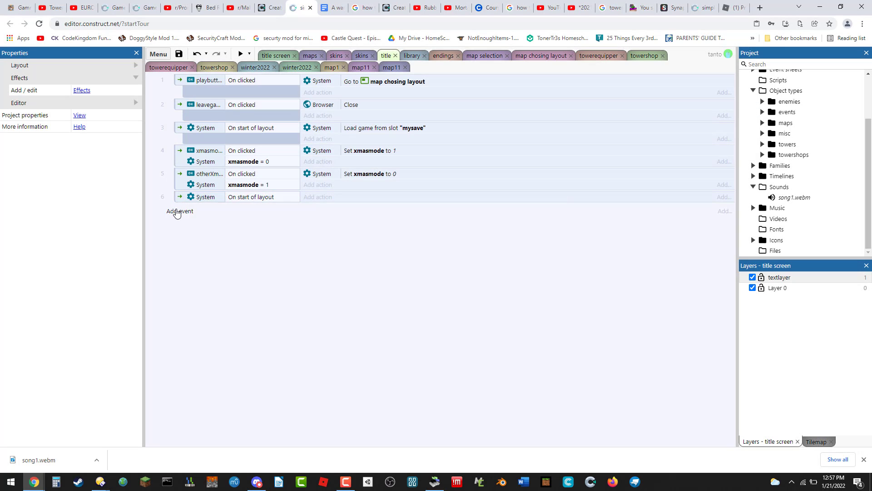
Step: Add a System "On end of layout" event below the new start-of-layout event
{"action": "left_click", "coordinate": [179, 211]}
{"action": "double_click", "coordinate": [333, 190]}
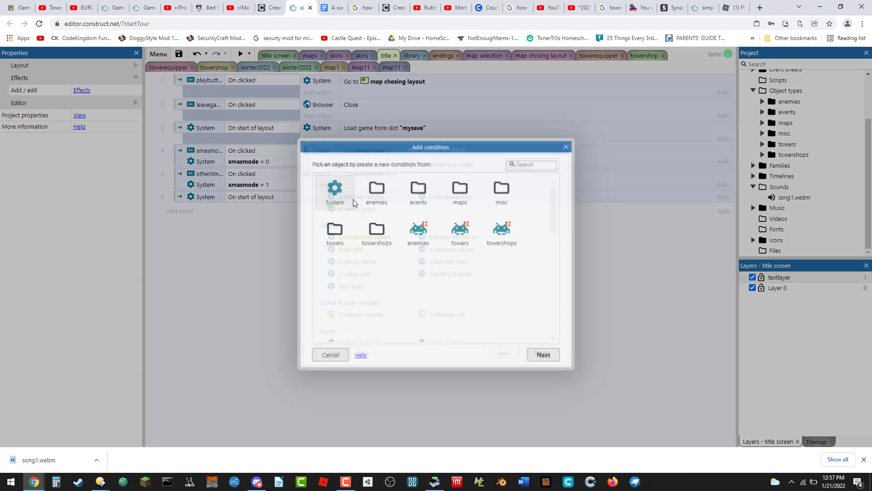
{"action": "scroll", "coordinate": [443, 253], "scroll_direction": "down", "scroll_amount": 5}
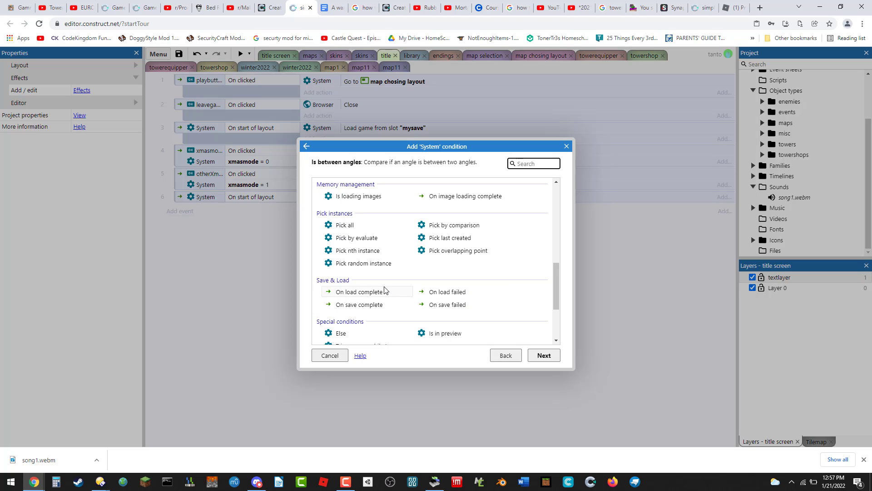
{"action": "scroll", "coordinate": [388, 302], "scroll_direction": "down", "scroll_amount": 3}
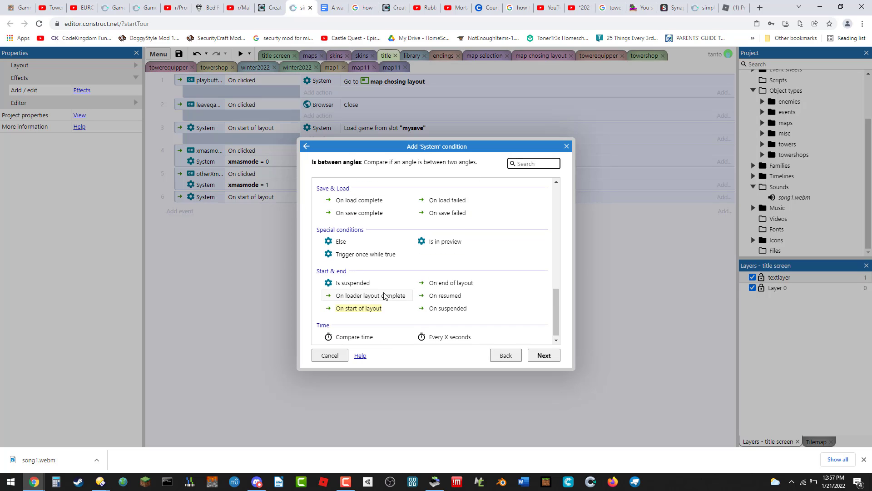
{"action": "double_click", "coordinate": [467, 278]}
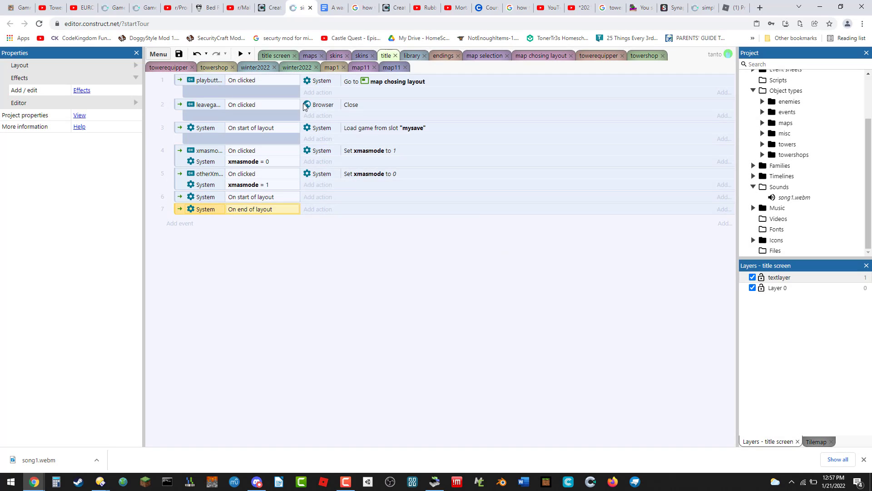
Step: Delete the older "On start of layout" event that loads the game from slot "mysave"
{"action": "left_click", "coordinate": [260, 140]}
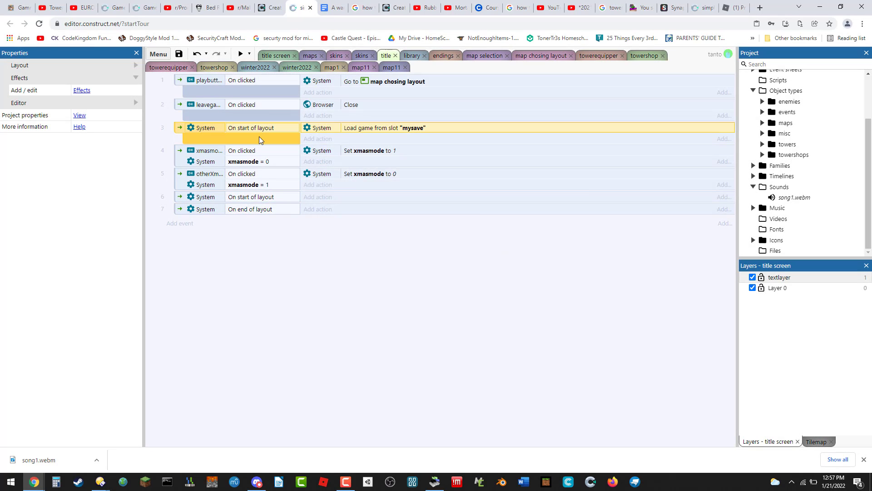
{"action": "key", "text": "Delete"}
{"action": "left_click", "coordinate": [205, 233]}
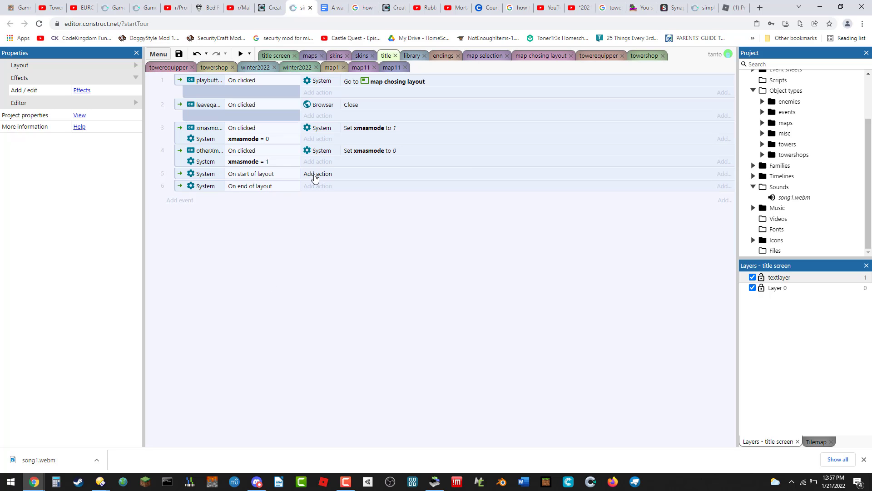
Step: Start an Audio Play action for the "On start of layout" event, picking the Audio object from misc/other
{"action": "left_click", "coordinate": [315, 177]}
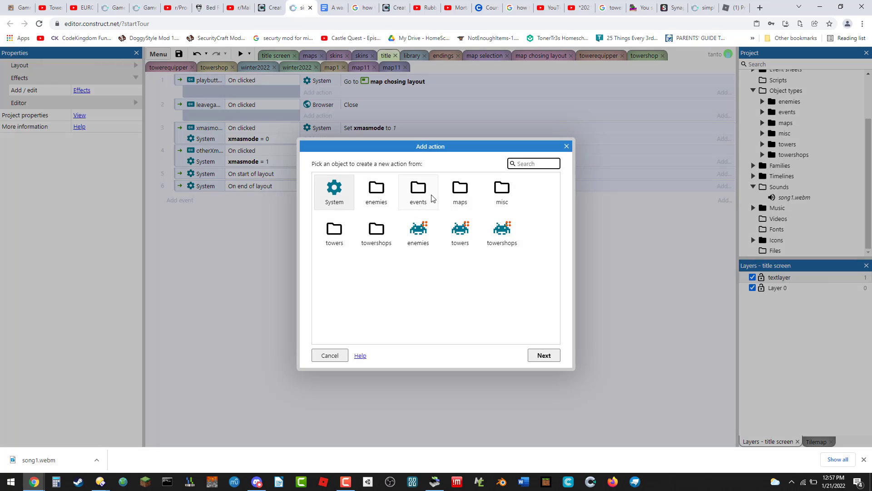
{"action": "double_click", "coordinate": [334, 190]}
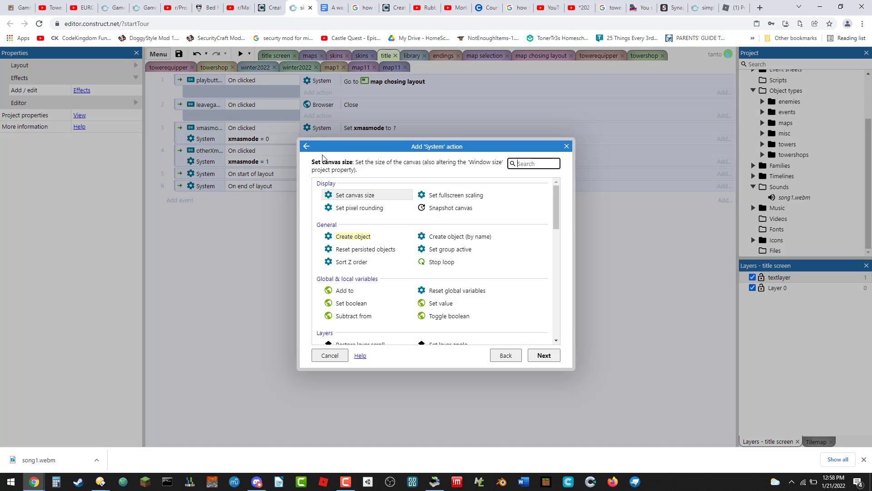
{"action": "left_click", "coordinate": [305, 146]}
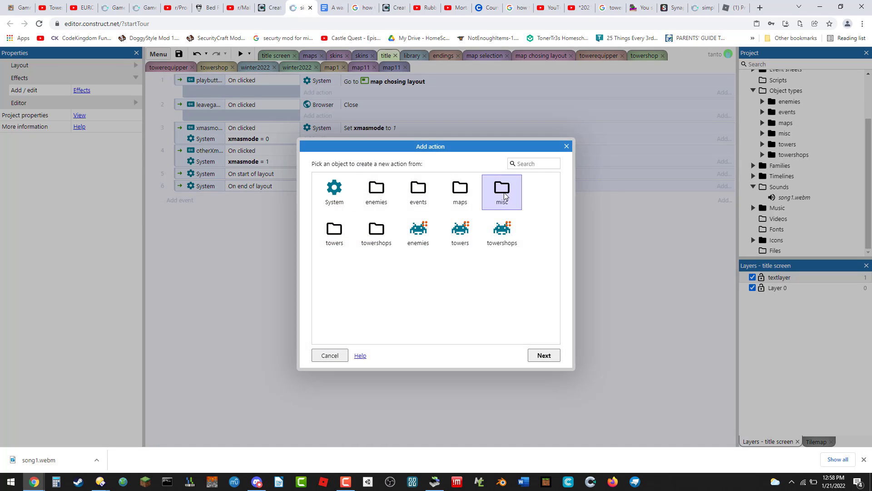
{"action": "double_click", "coordinate": [502, 191]}
{"action": "double_click", "coordinate": [501, 193]}
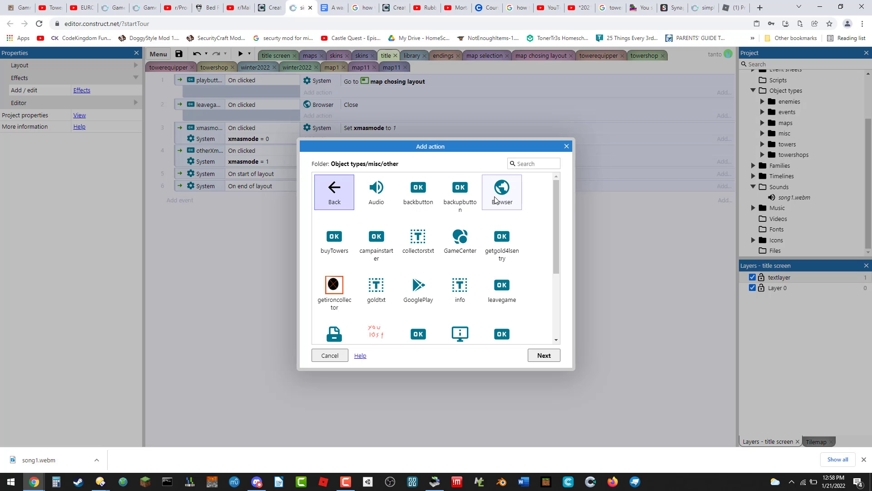
{"action": "double_click", "coordinate": [375, 195]}
{"action": "double_click", "coordinate": [433, 193]}
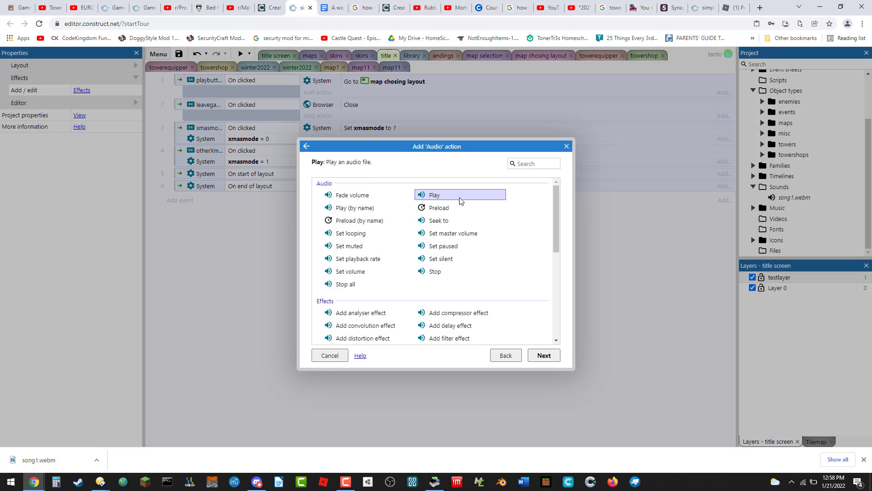
Step: Configure the Play action with audio file song1, looping, volume 100 and tag "music"
{"action": "left_click", "coordinate": [400, 224]}
{"action": "left_click", "coordinate": [401, 235]}
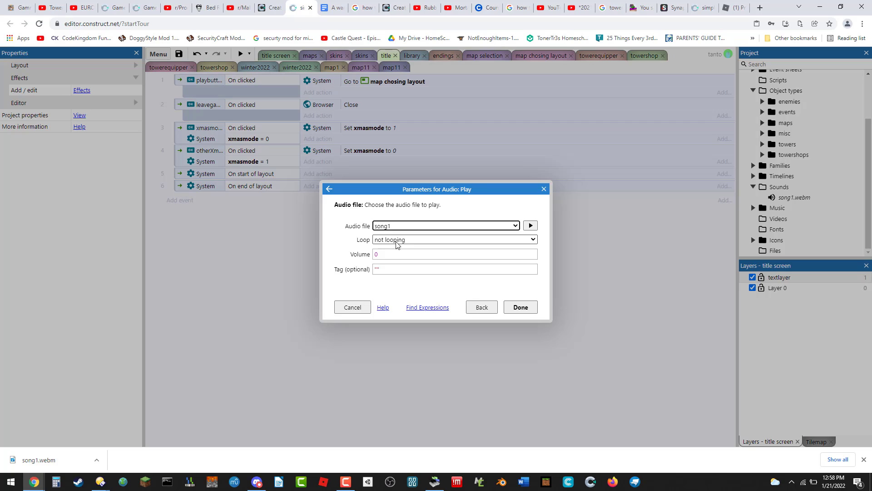
{"action": "left_click", "coordinate": [396, 241]}
{"action": "left_click", "coordinate": [393, 253]}
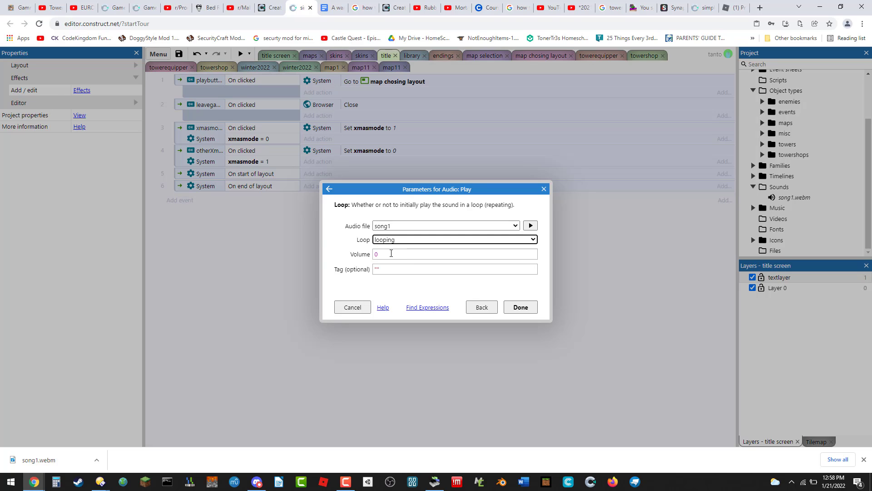
{"action": "left_click", "coordinate": [391, 253]}
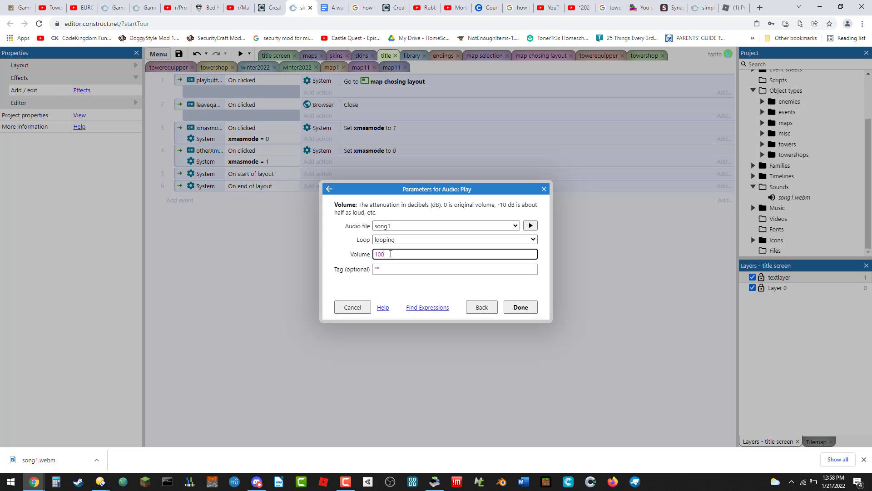
{"action": "left_click", "coordinate": [398, 271]}
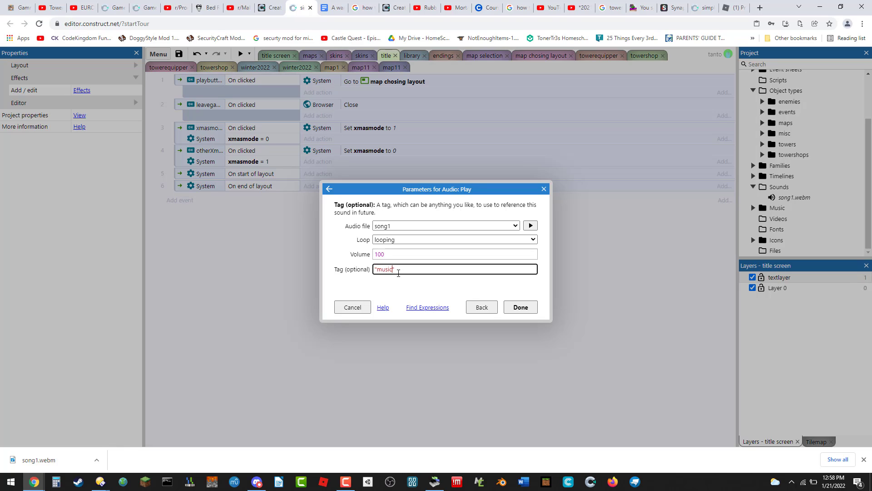
{"action": "left_click", "coordinate": [511, 307]}
Step: Add an Audio Stop action for the tag "music" to the "On end of layout" event
{"action": "left_click", "coordinate": [321, 196]}
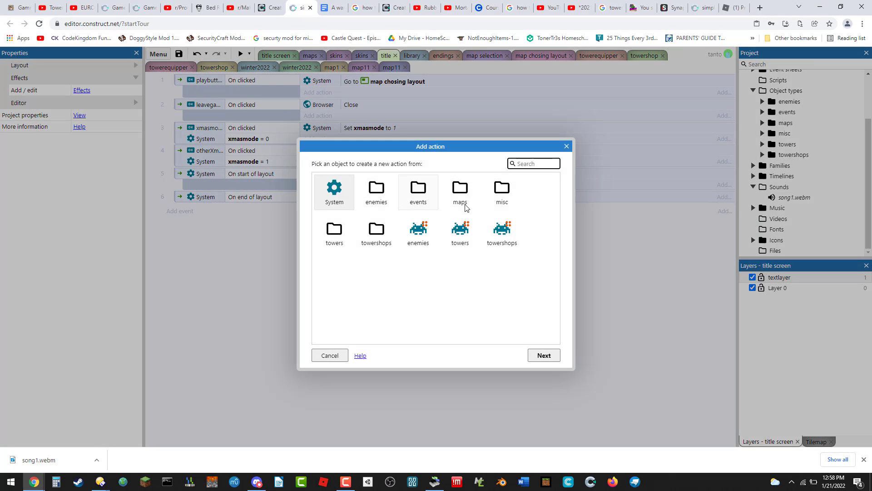
{"action": "left_click", "coordinate": [496, 195]}
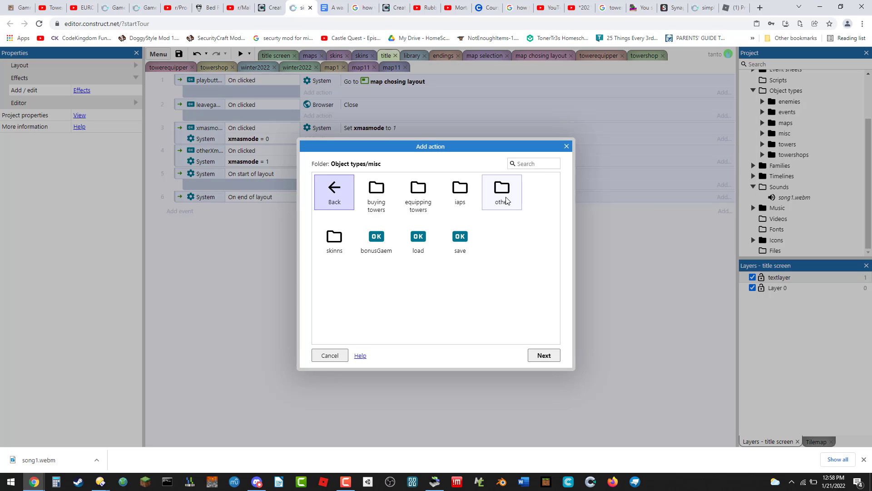
{"action": "left_click_drag", "start_coordinate": [537, 144], "coordinate": [568, 273]}
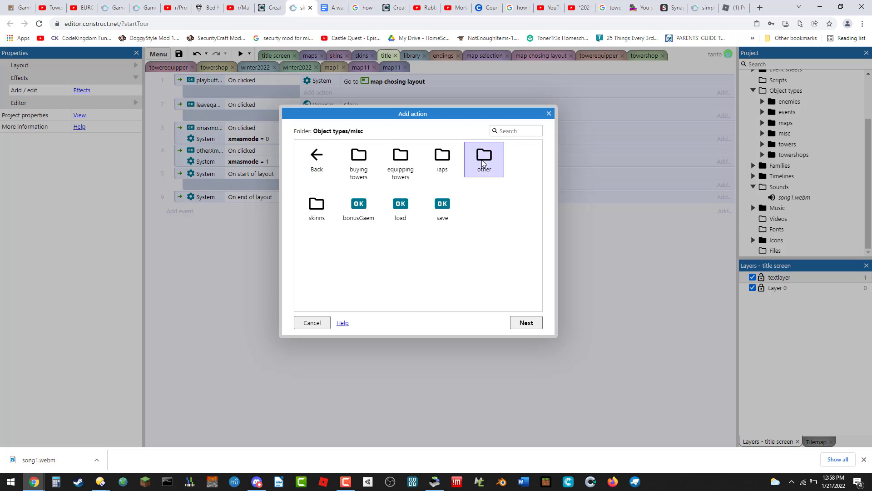
{"action": "double_click", "coordinate": [483, 161]}
{"action": "double_click", "coordinate": [358, 159]}
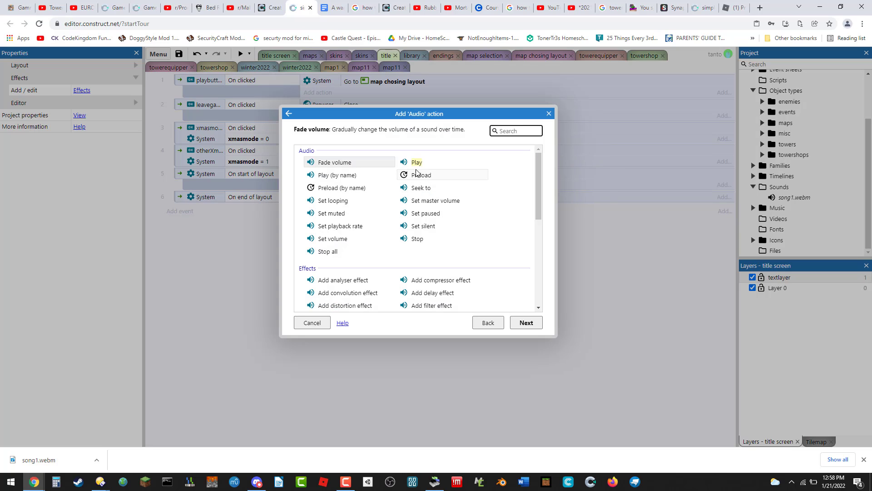
{"action": "left_click", "coordinate": [408, 239]}
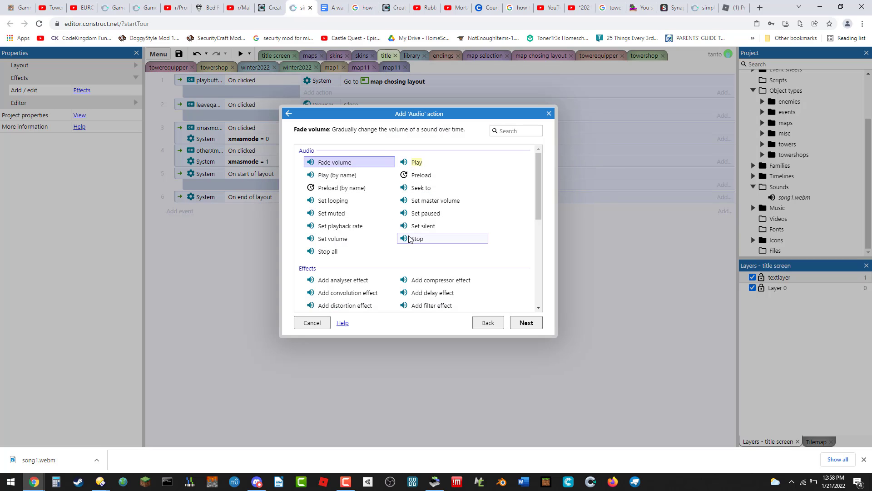
{"action": "double_click", "coordinate": [409, 239]}
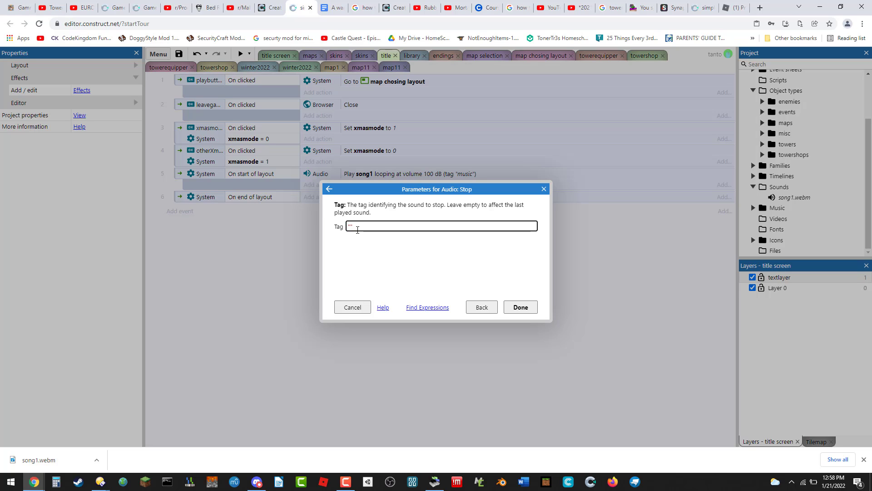
{"action": "type", "text": "\"music\""}
{"action": "left_click", "coordinate": [520, 308]}
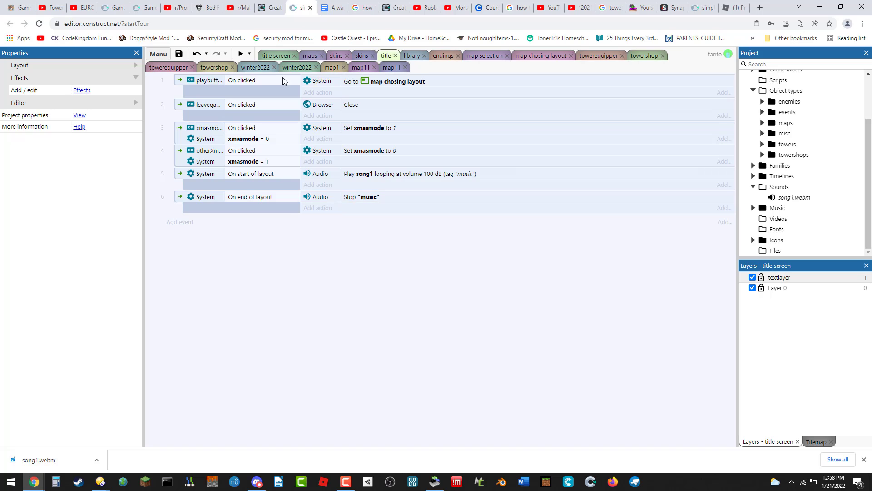
Step: Update the remote preview from the title screen layout and bring up the window showing its address
{"action": "left_click", "coordinate": [269, 56]}
{"action": "left_click", "coordinate": [241, 54]}
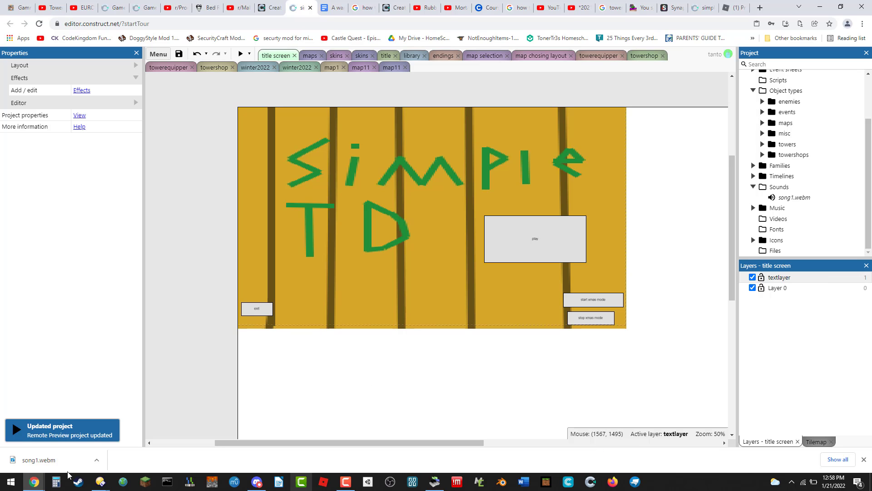
{"action": "mouse_move", "coordinate": [34, 482]}
{"action": "left_click", "coordinate": [121, 438]}
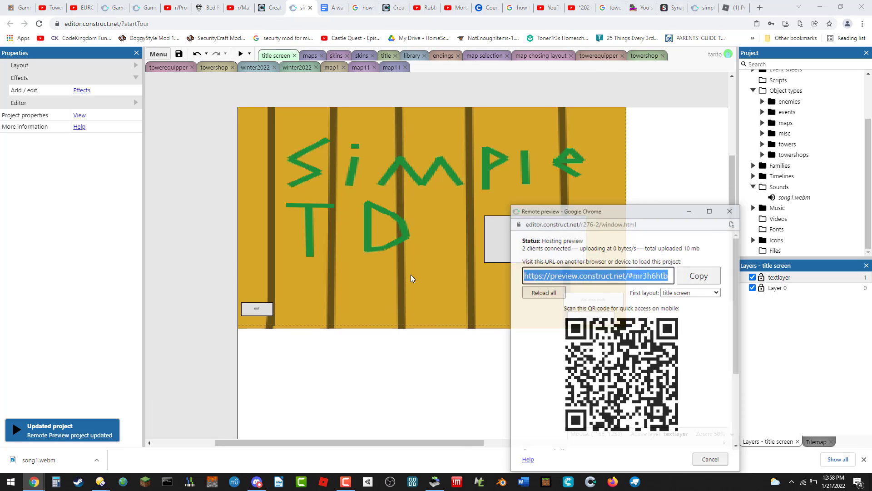
Step: Open the remote preview address in a new browser tab and view the game full screen
{"action": "left_click", "coordinate": [761, 7]}
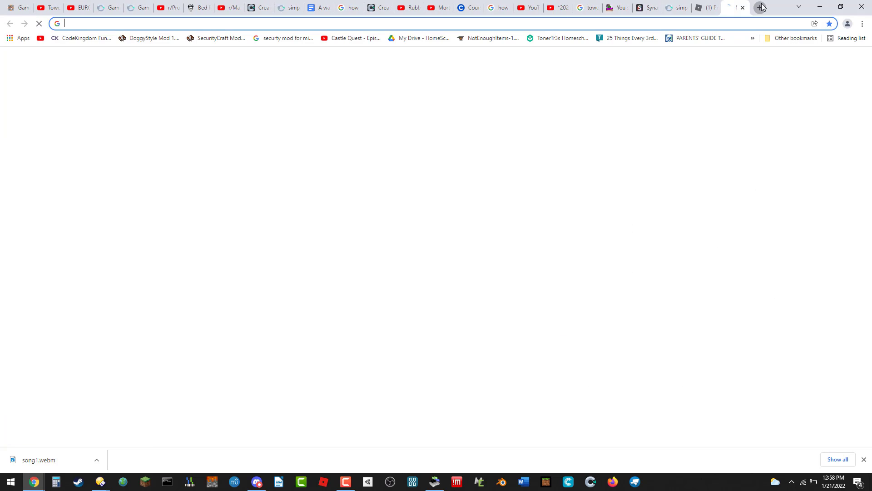
{"action": "type", "text": "https://preview.construct.net/#mr3h6htb"}
{"action": "key", "text": "Return"}
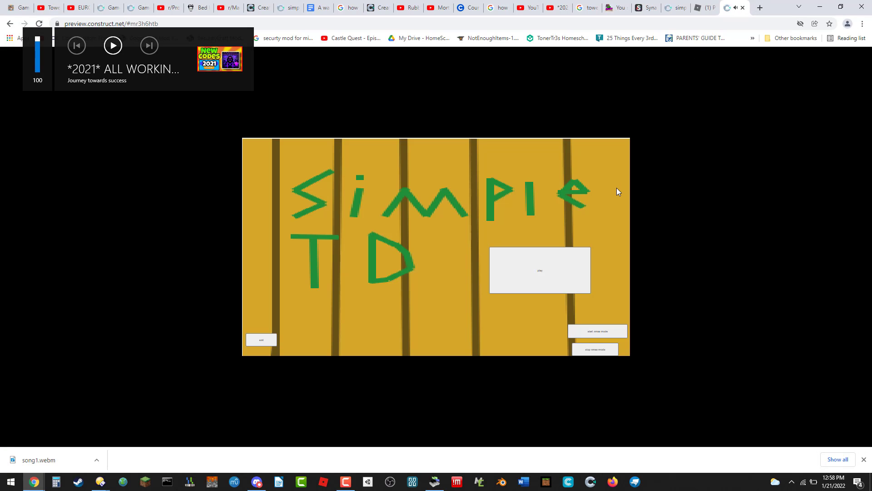
{"action": "key", "text": "F11"}
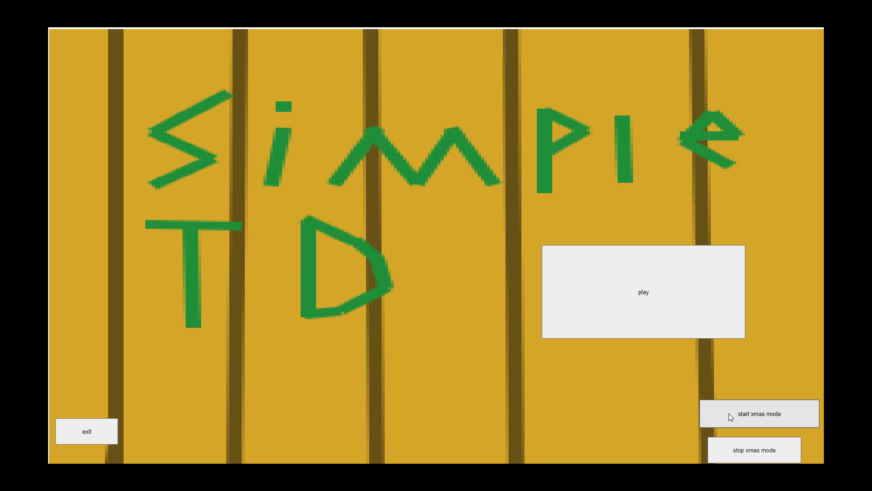
Step: Test the title music by moving from the title screen to level selection, the tower loadout and back, then re-enter level selection
{"action": "left_click", "coordinate": [624, 302]}
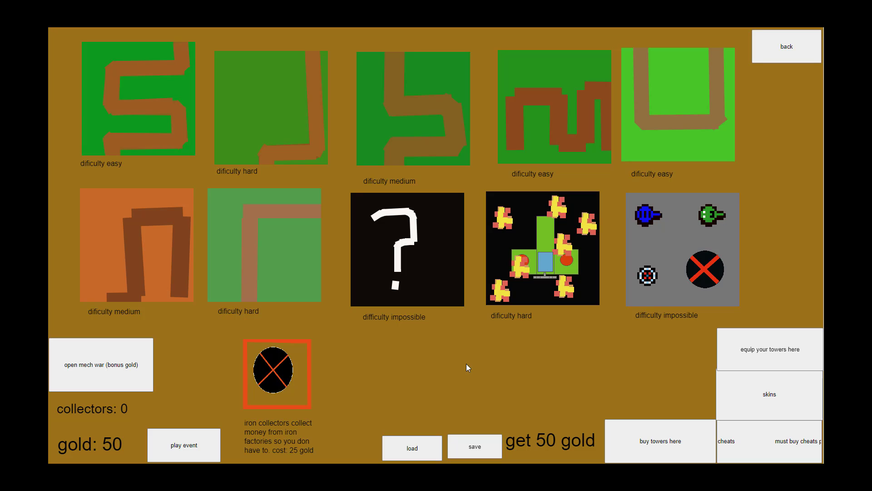
{"action": "left_click", "coordinate": [790, 348]}
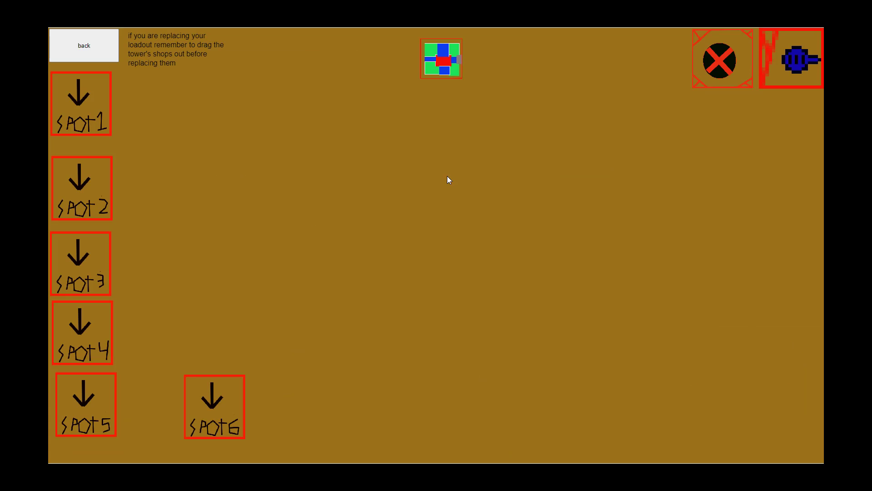
{"action": "left_click", "coordinate": [77, 47]}
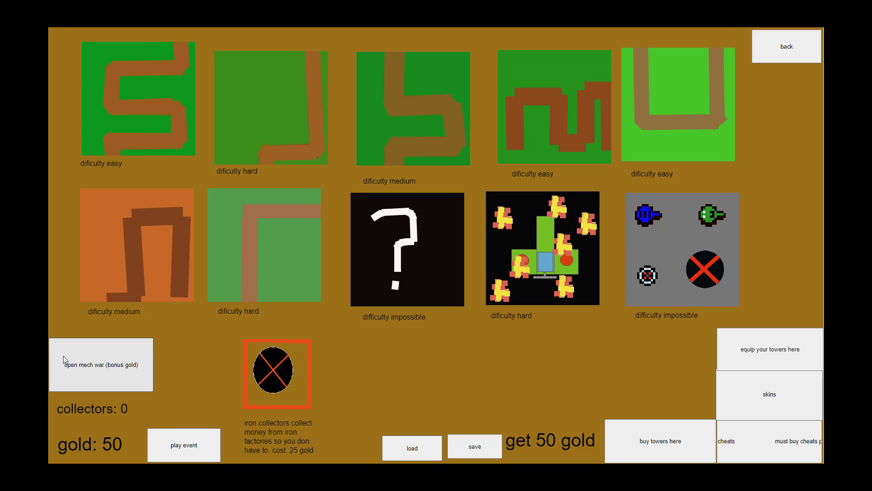
{"action": "left_click", "coordinate": [762, 61]}
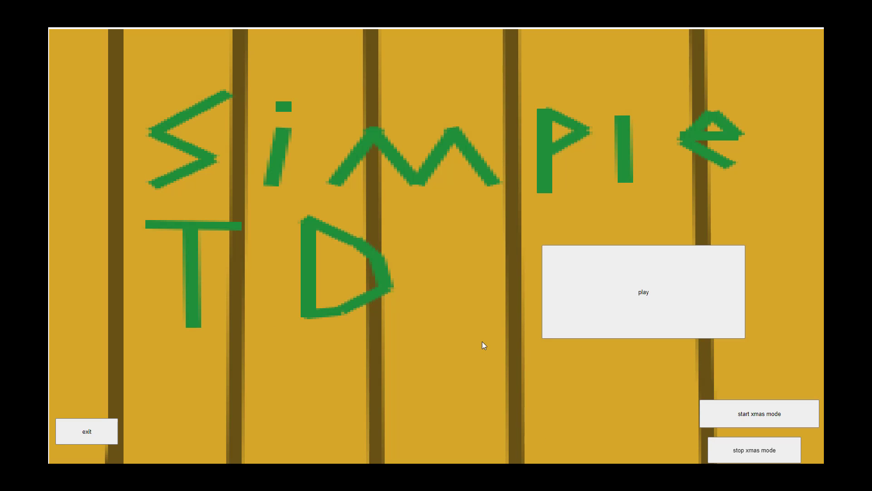
{"action": "left_click", "coordinate": [574, 317]}
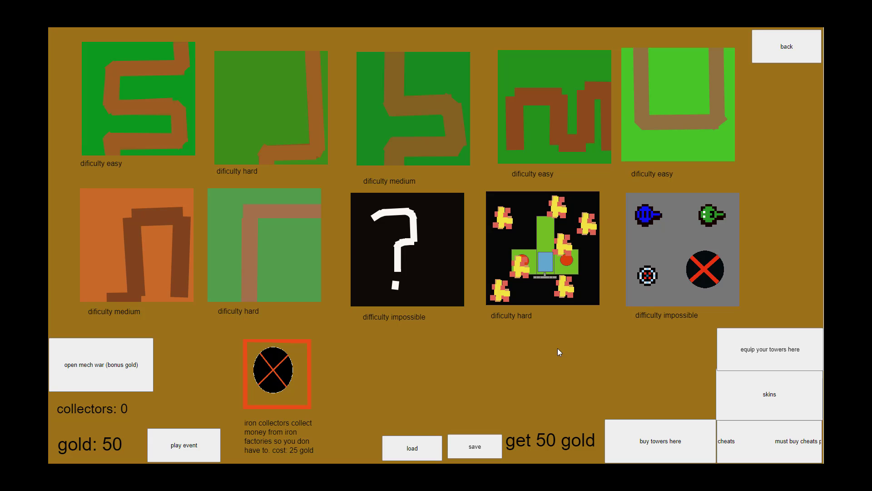
{"action": "key", "text": "alt+Tab"}
{"action": "key", "text": "alt+Tab"}
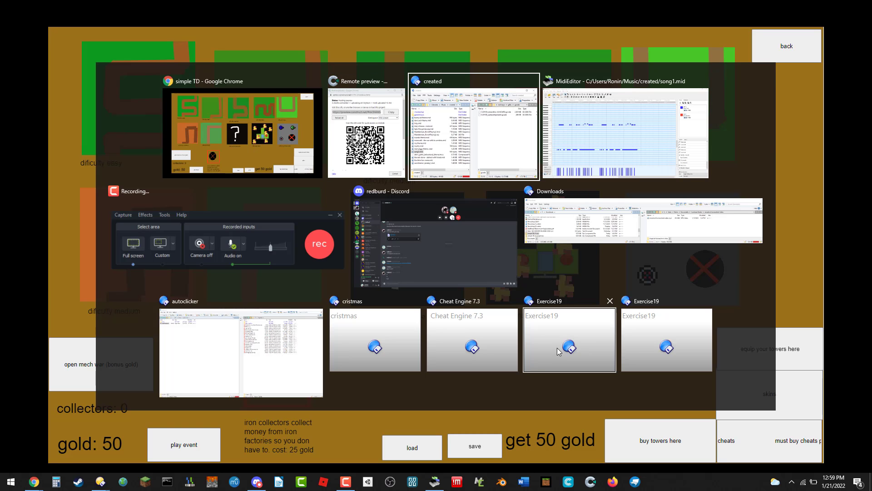
{"action": "key", "text": "alt+Tab"}
{"action": "key", "text": "alt+Tab"}
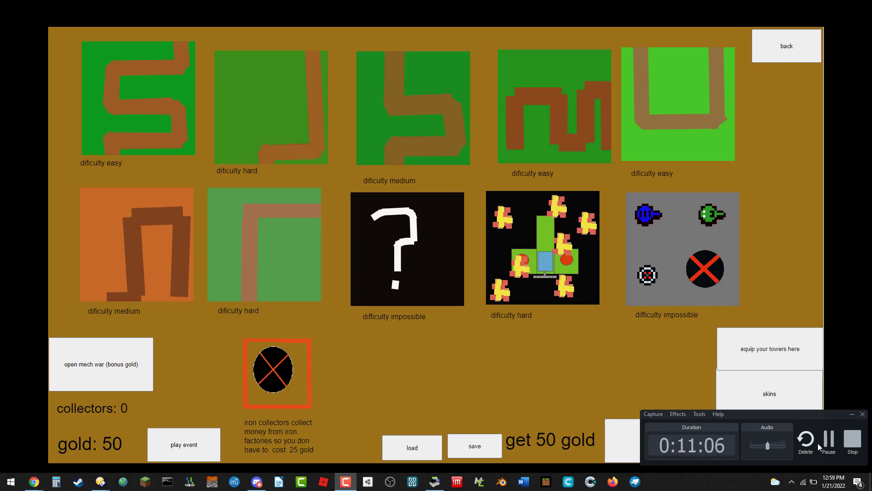
{"action": "key", "text": "alt+Tab"}
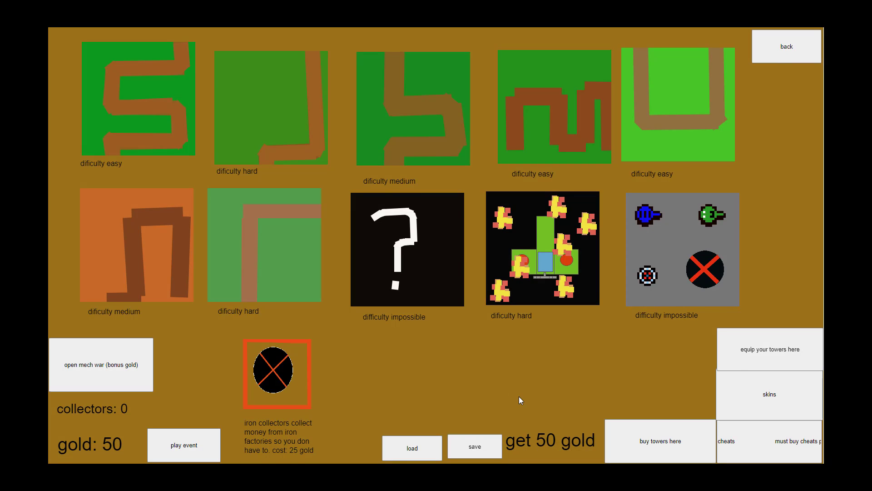
{"action": "key", "text": "alt+Tab"}
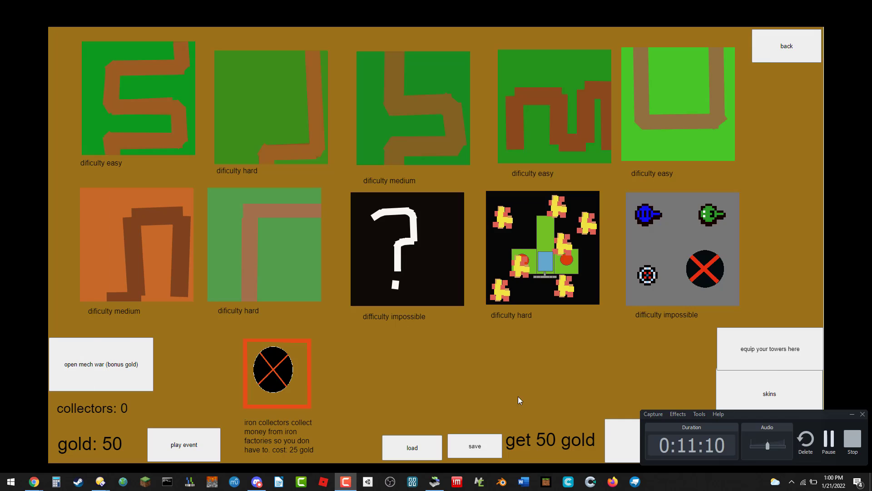
Step: Return from level selection to the title screen and start play to recheck the music on the layout change
{"action": "left_click", "coordinate": [788, 50]}
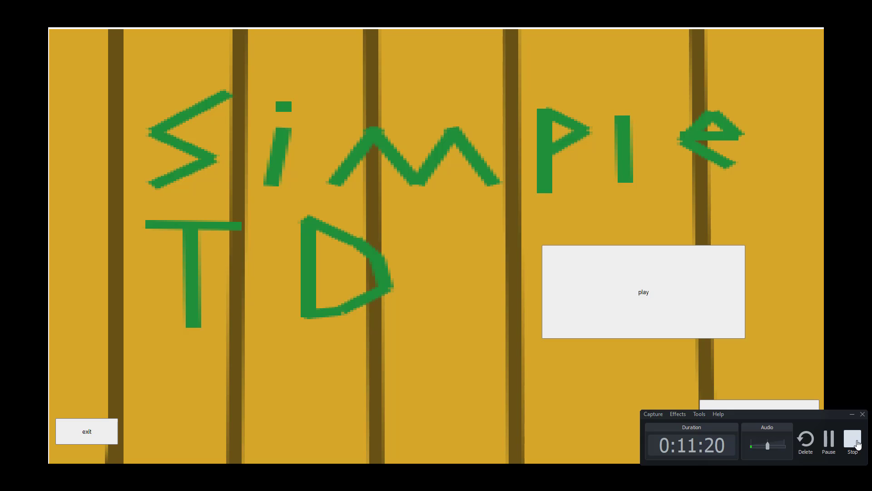
{"action": "left_click", "coordinate": [599, 310]}
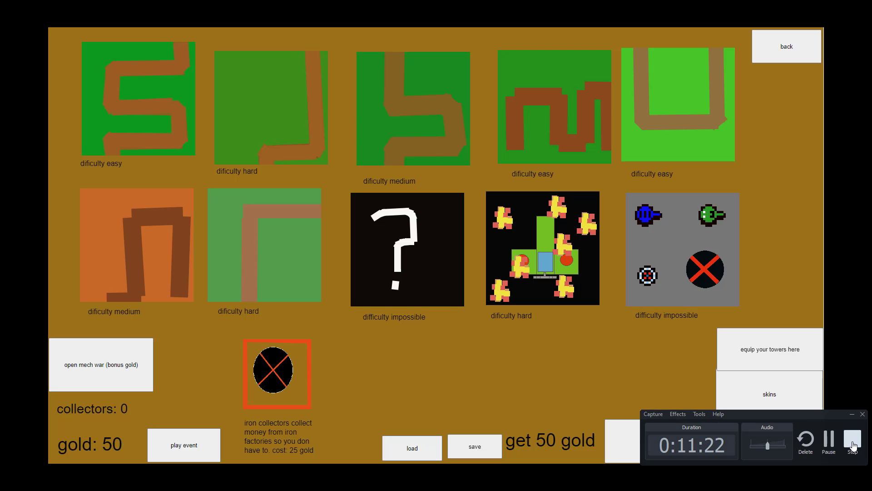